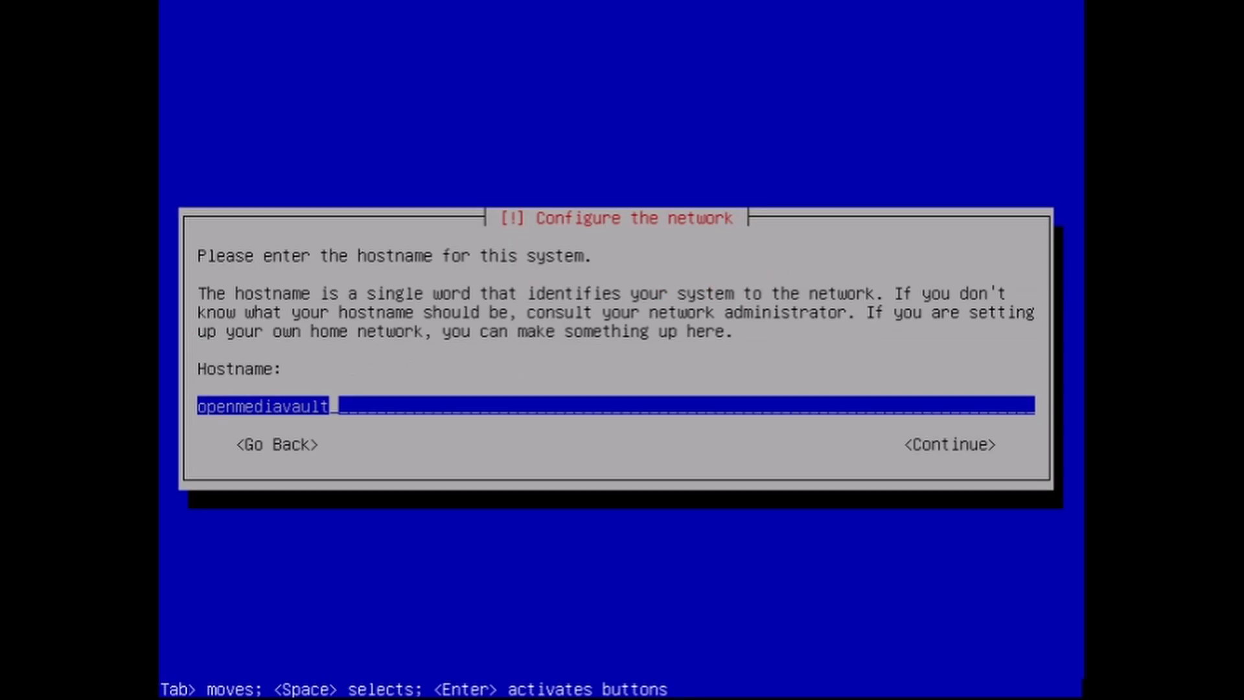
Step: Keep openmediavault as the system's hostname and local as its domain name in the network configuration
key(Tab)
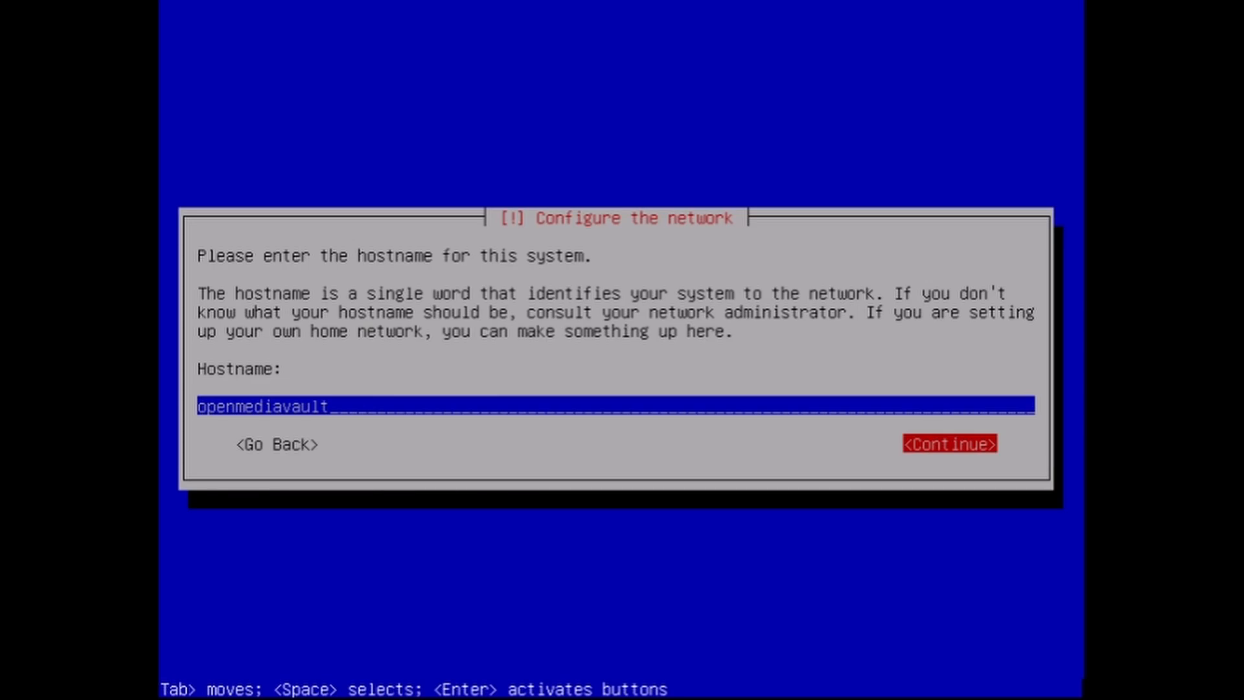
key(Return)
key(Return)
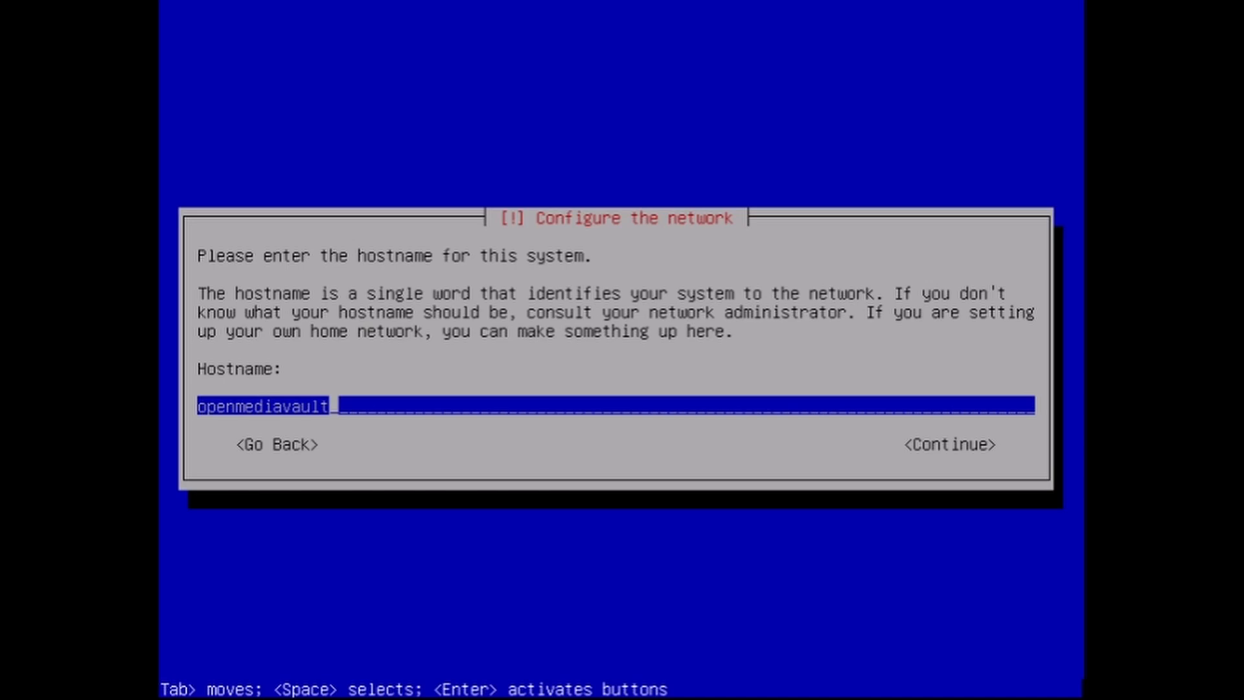
key(Tab)
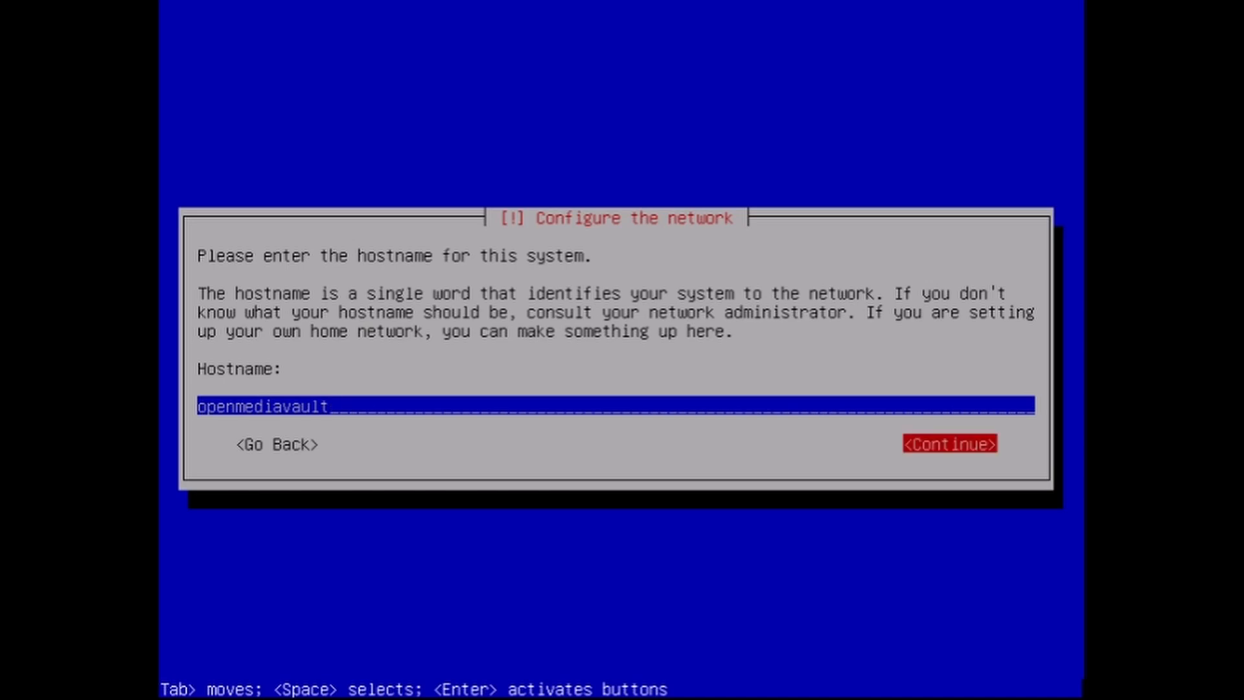
key(Return)
key(Tab)
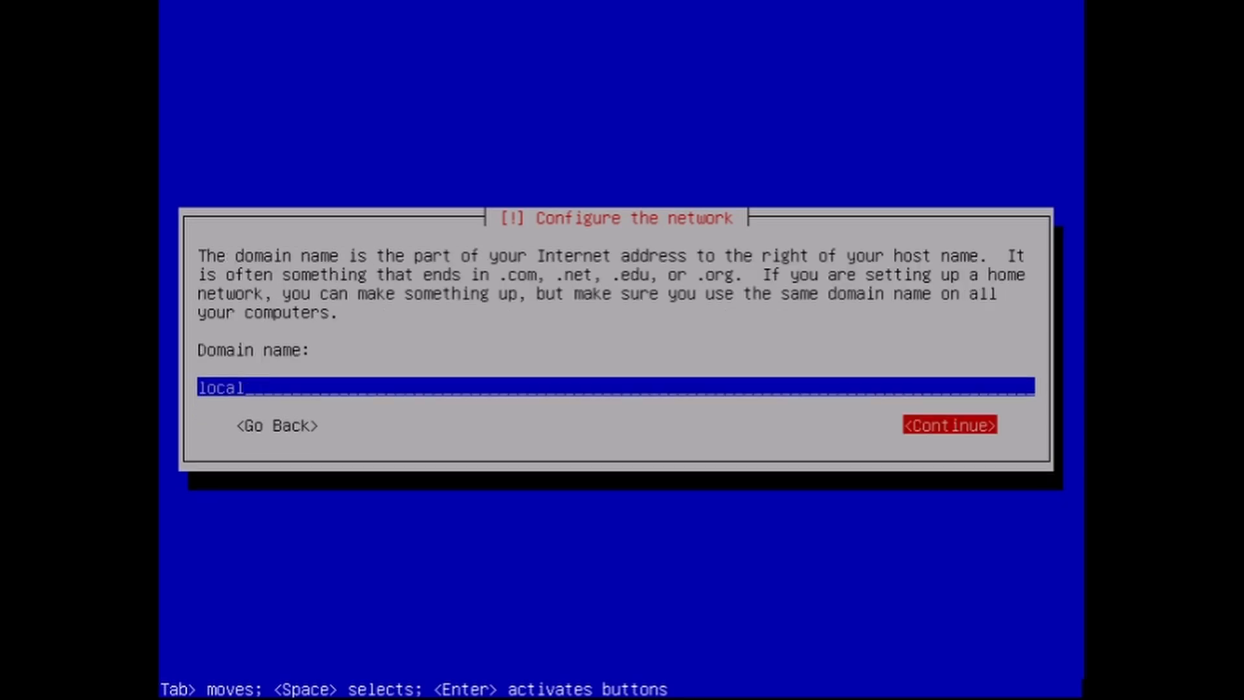
key(Return)
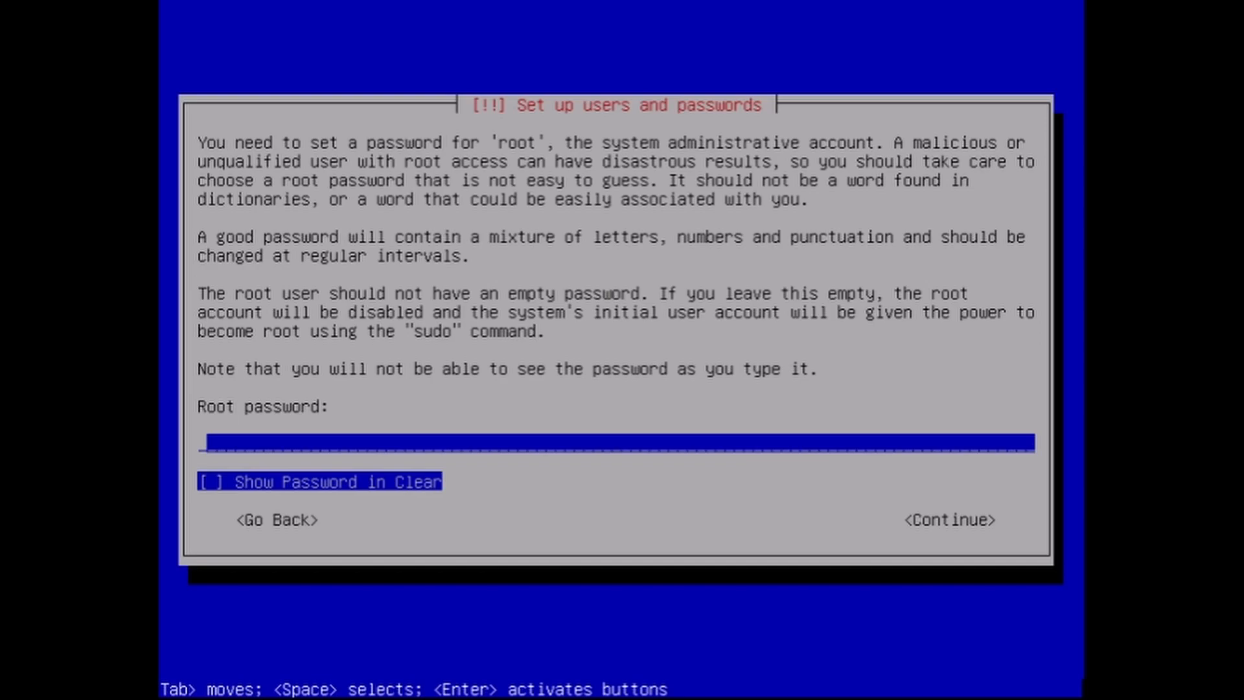
Step: Enter the root password for the administrative account and repeat it for verification
text(******)
key(Return)
text(******)
key(Return)
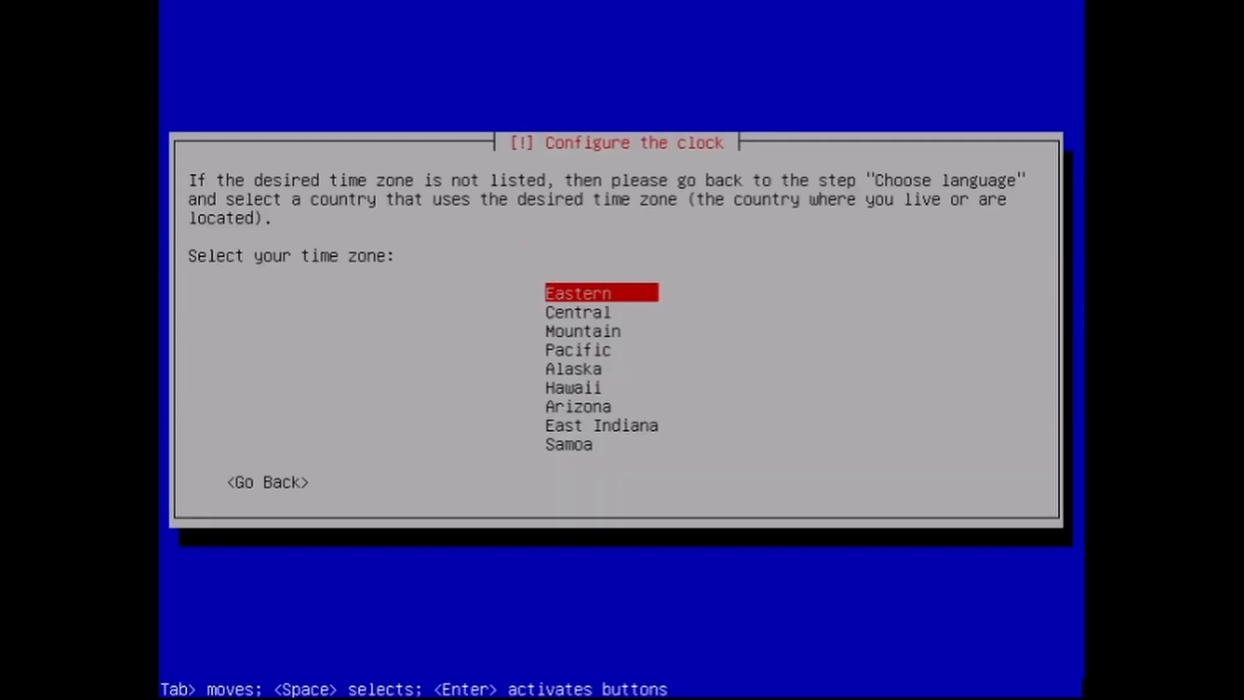
Step: Set the time zone to Central and configure the package manager with the United States mirror deb.debian.org and no HTTP proxy
key(Down)
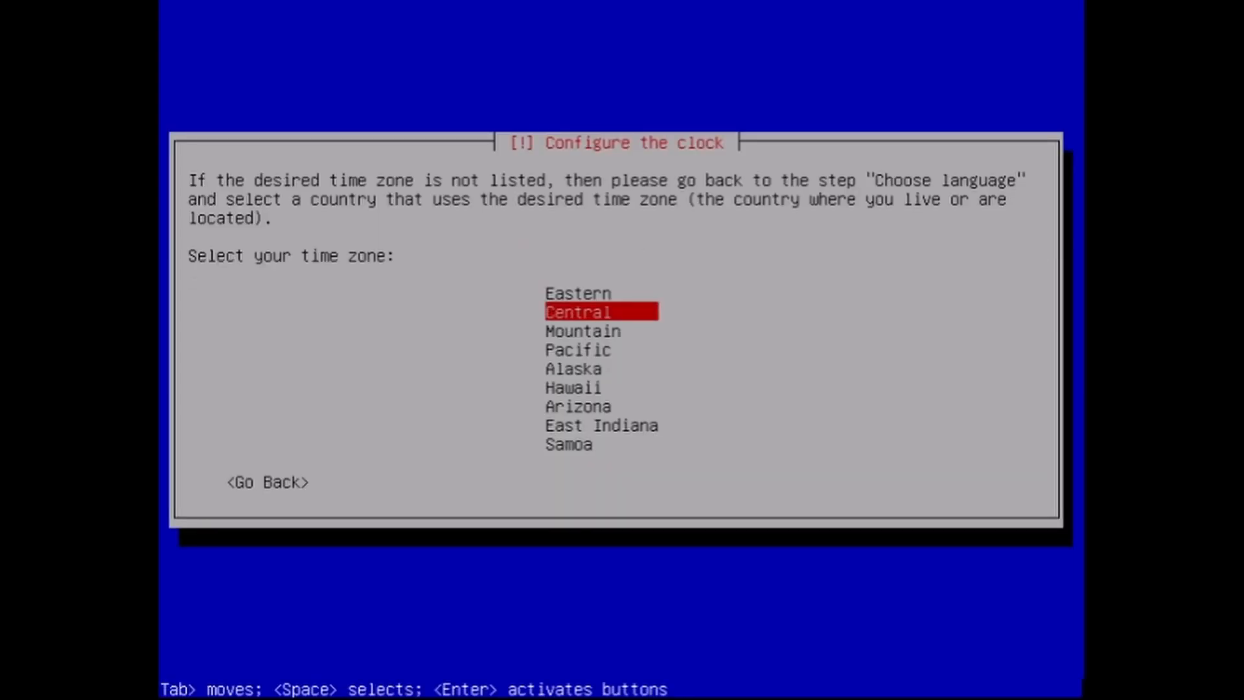
key(Return)
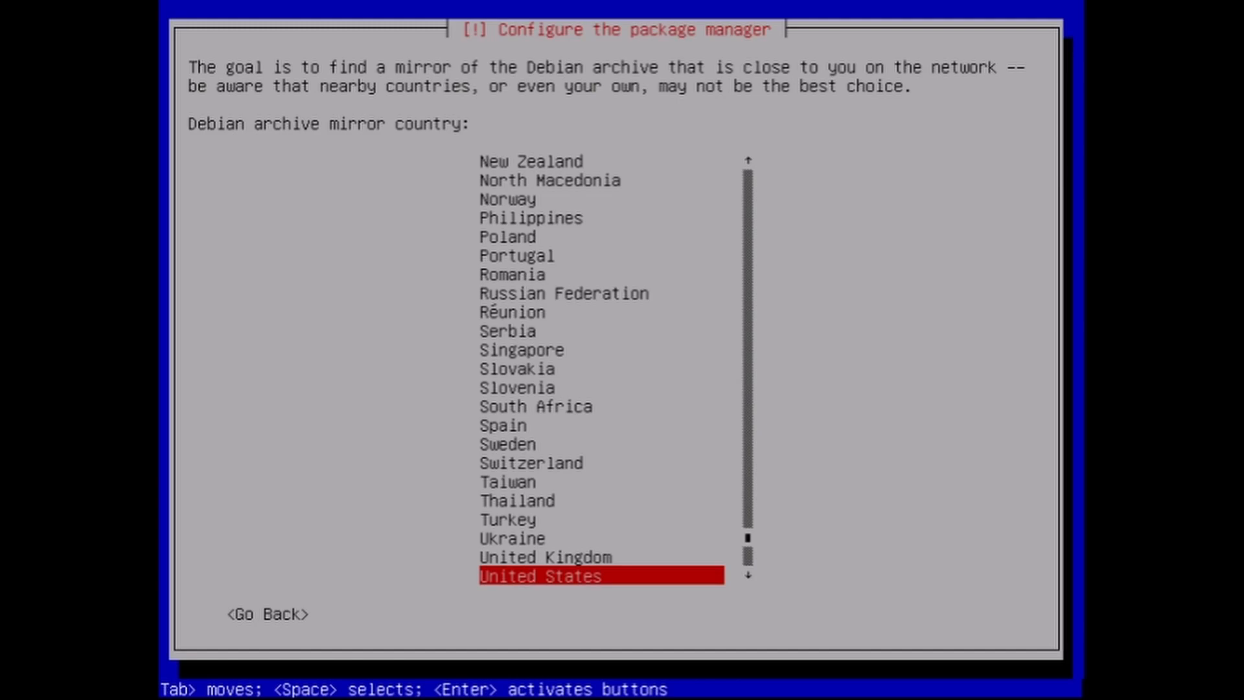
key(Return)
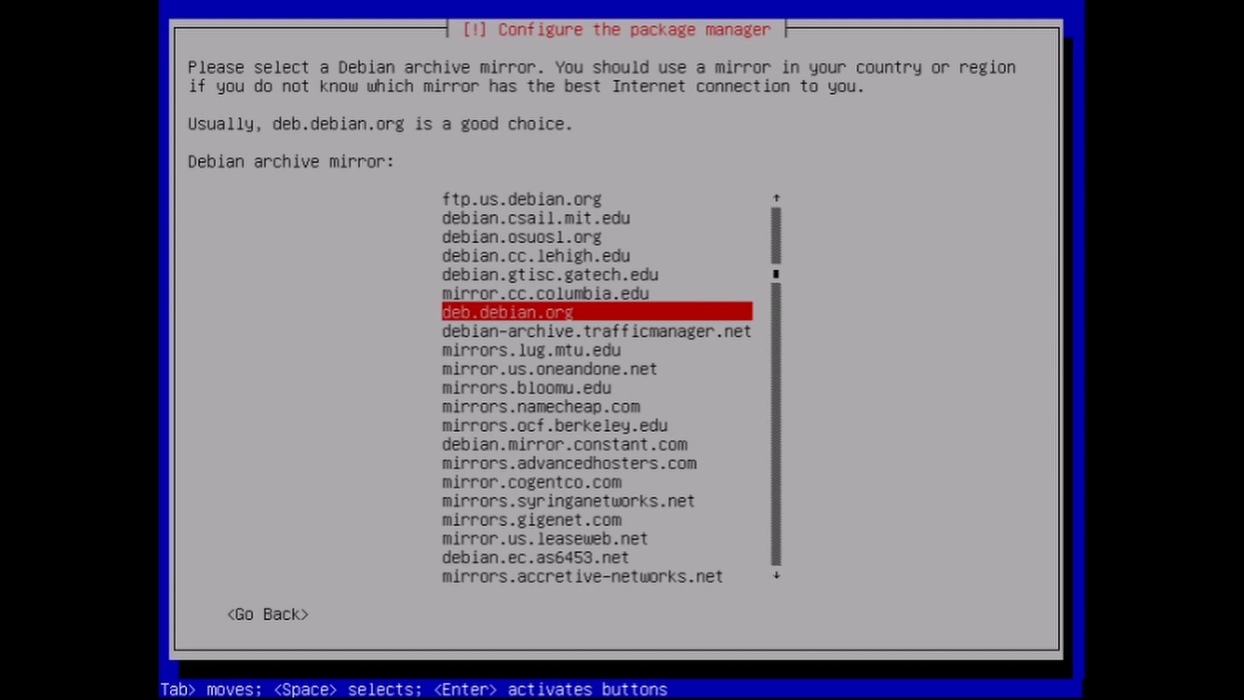
key(Return)
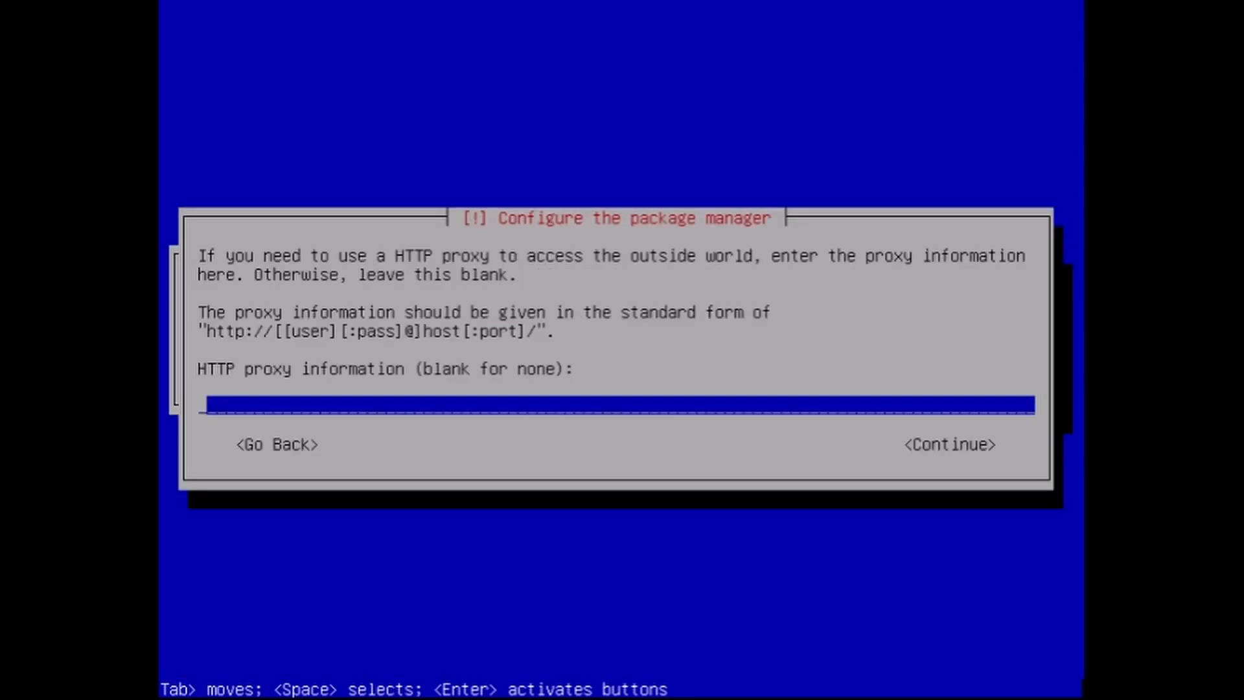
key(Tab)
key(Return)
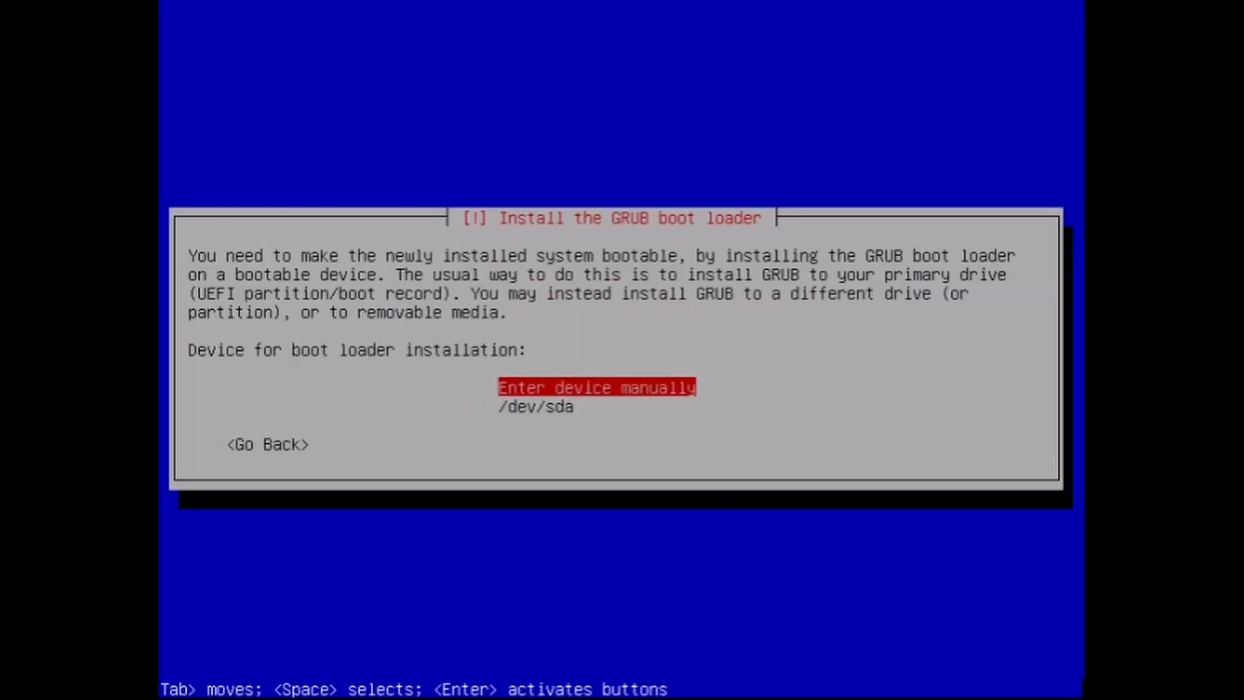
Step: Install the GRUB boot loader on /dev/sda and finish the installation by booting into the new system
key(Down)
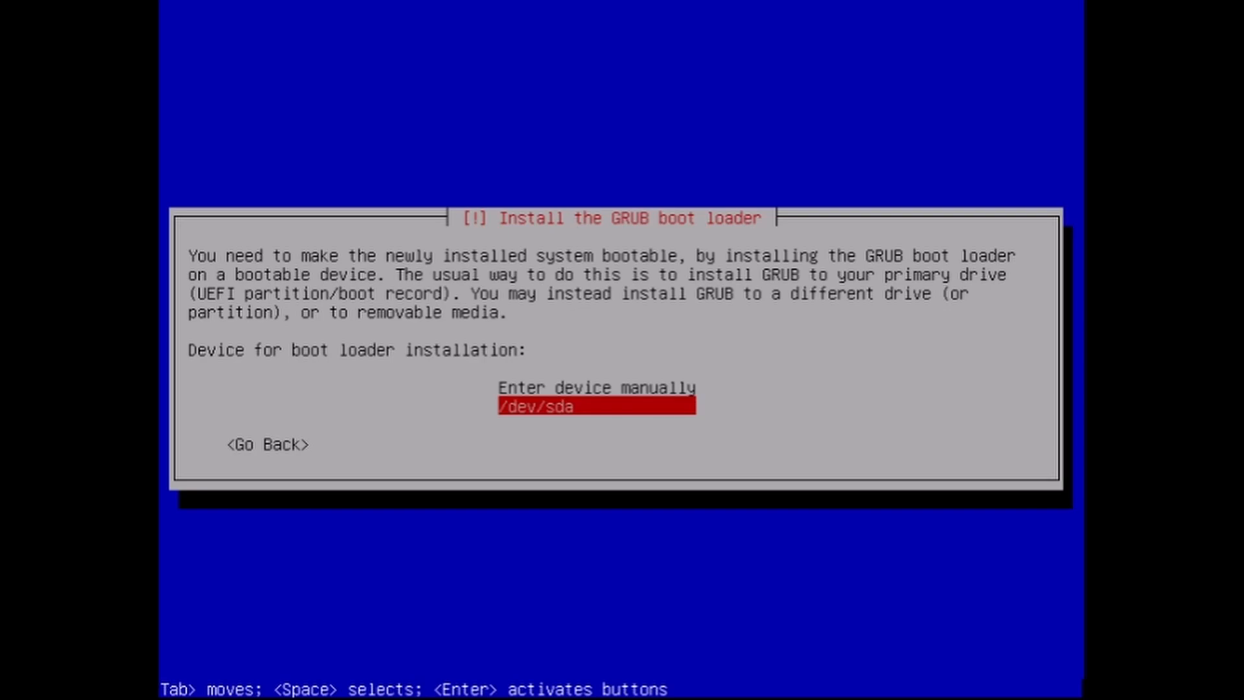
key(Return)
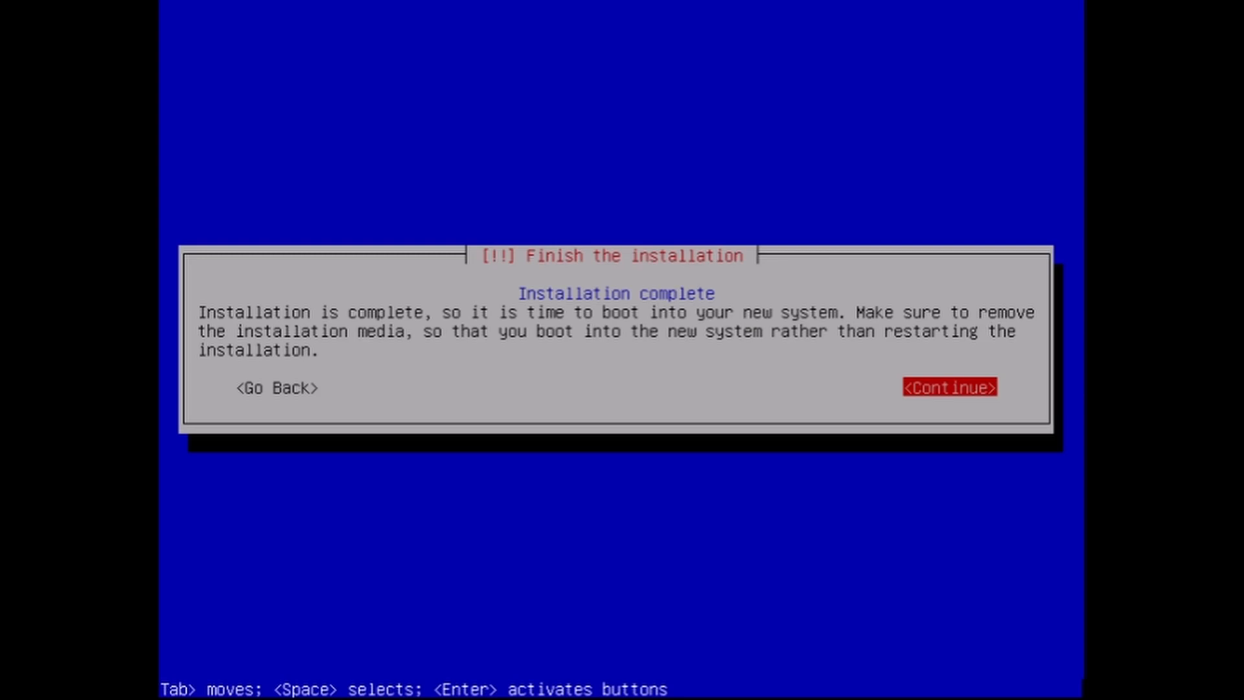
key(Return)
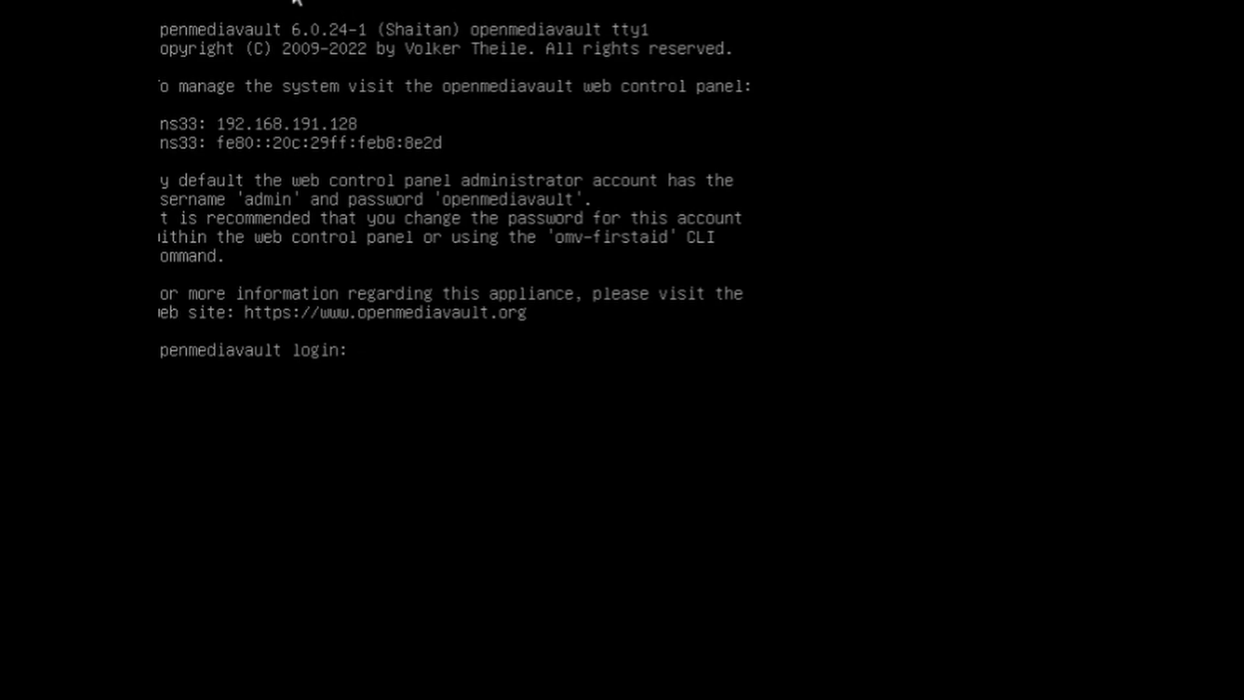
Step: Log in to the openmediavault console as root with the root password, repeating the login if it is rejected
text(root)
key(Return)
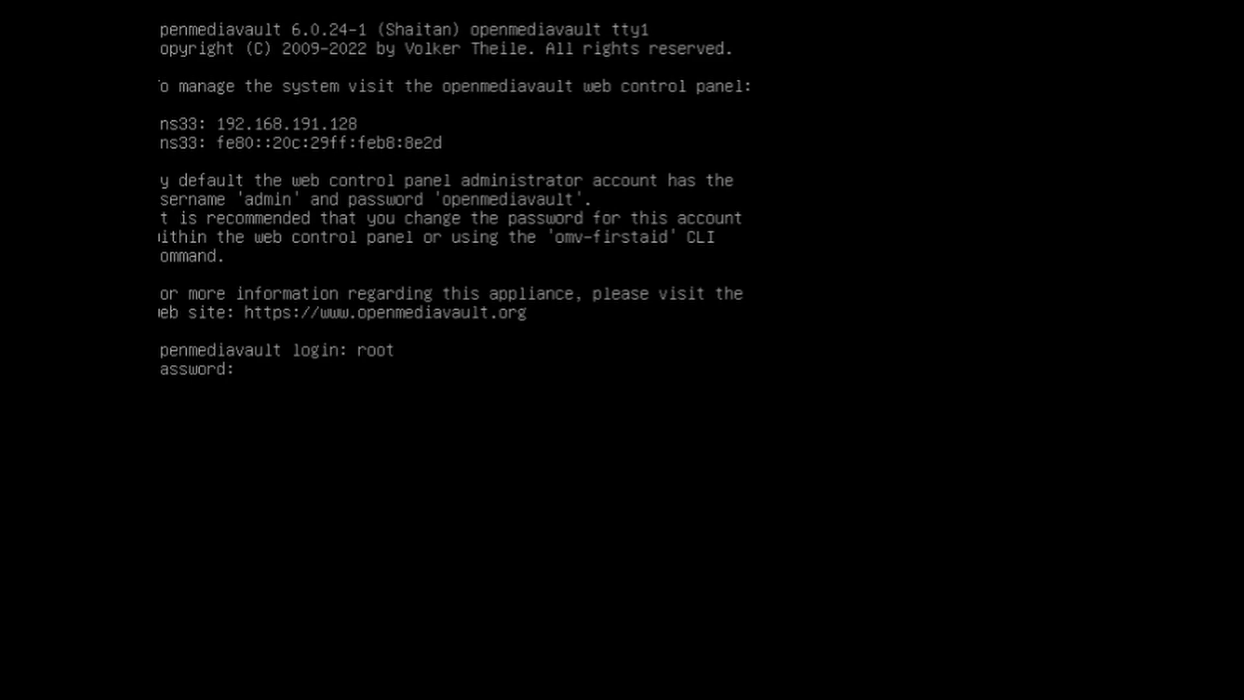
key(Return)
text(root)
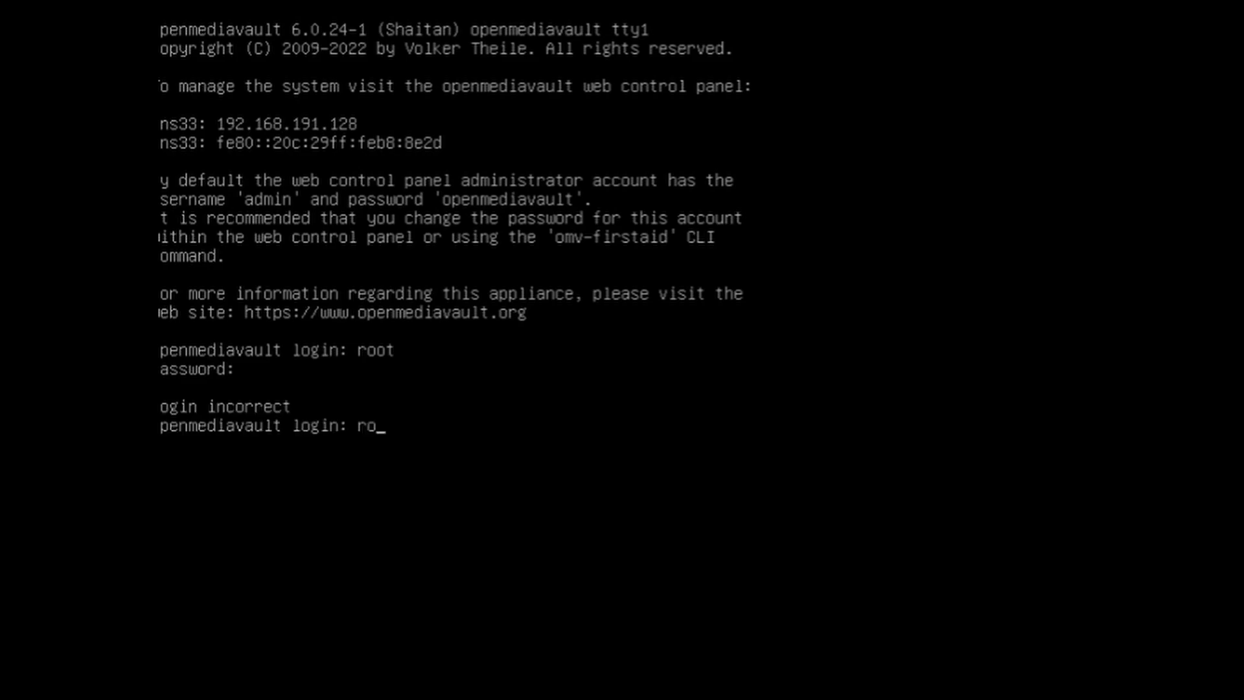
key(Return)
Step: Reboot the machine with sudo reboot now and start the Debian GNU/Linux boot entry
key(Return)
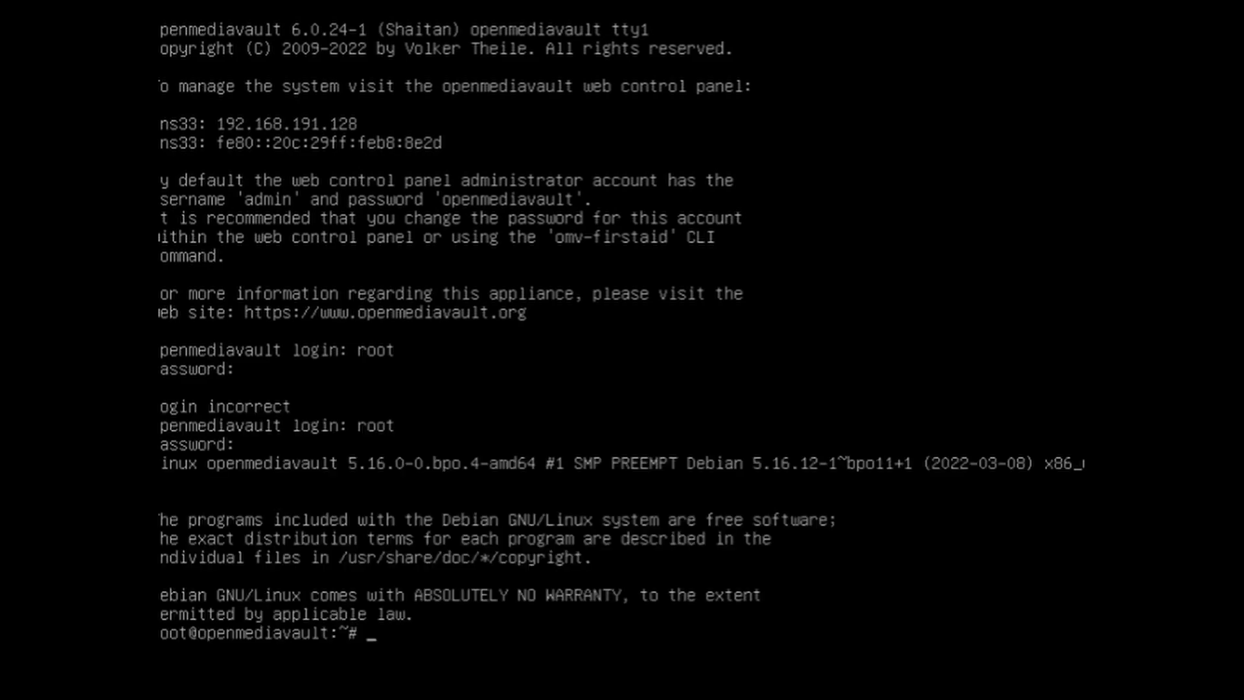
text(sudo reboot now)
key(Return)
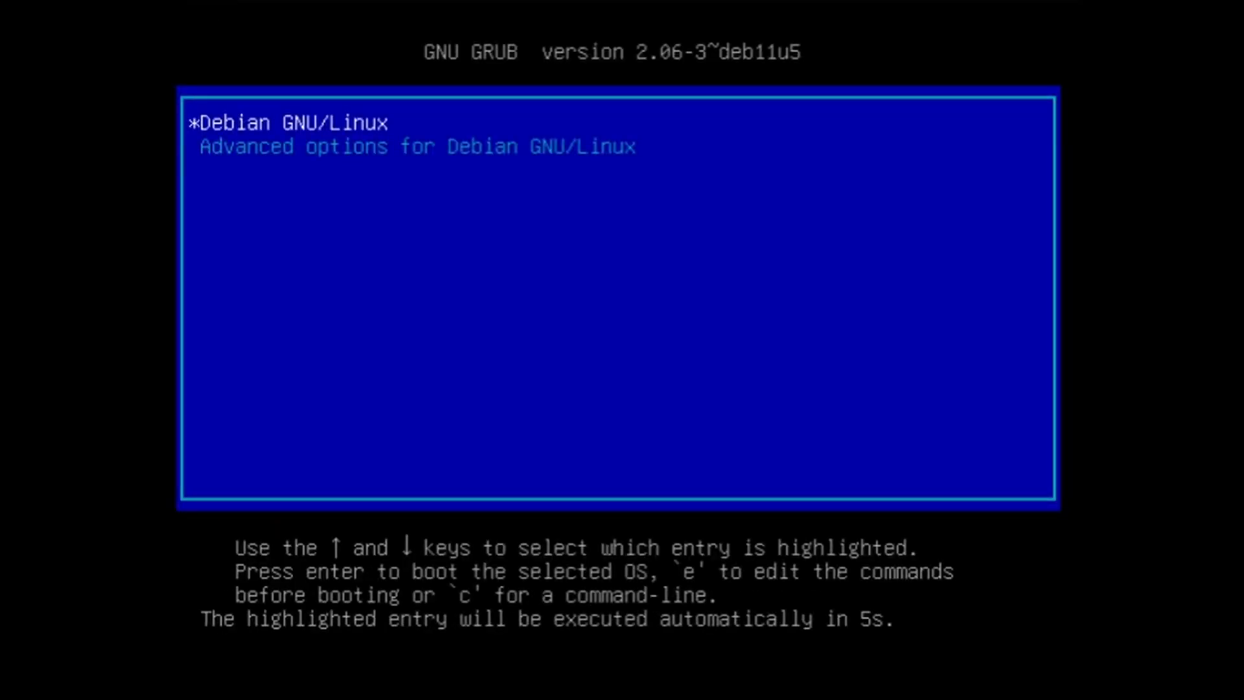
key(Return)
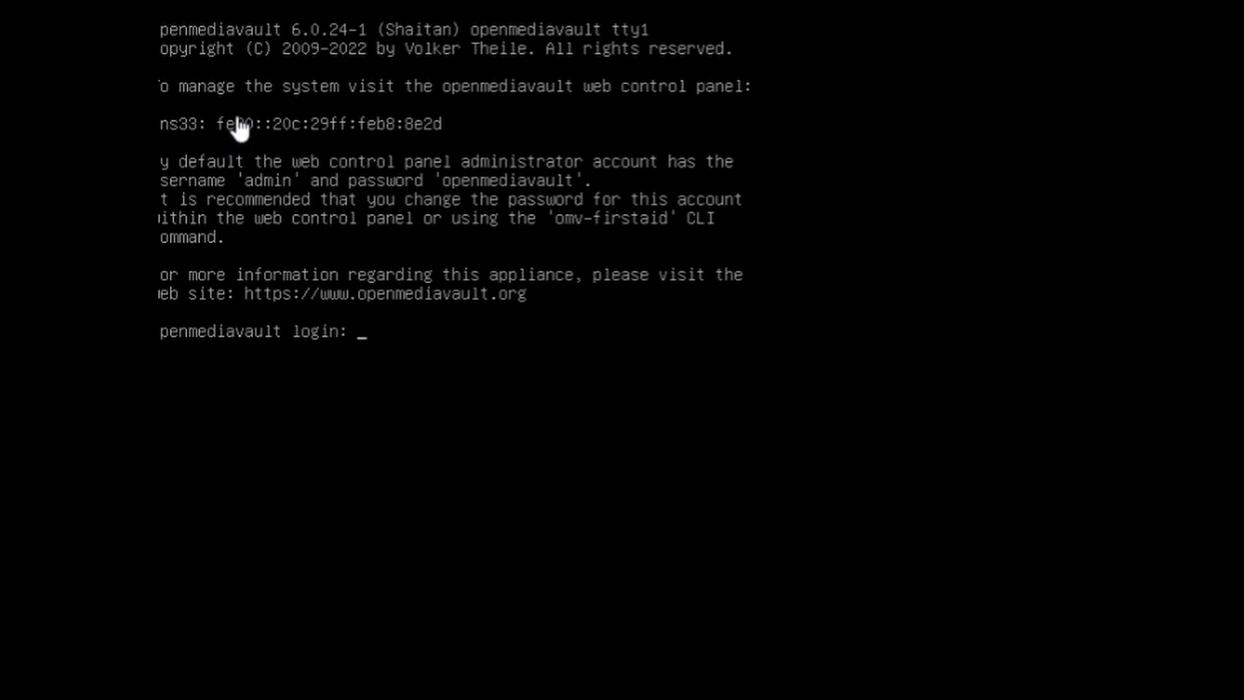
Step: Log in to the rebooted console as root with the root password
click(341, 335)
text(root)
key(Return)
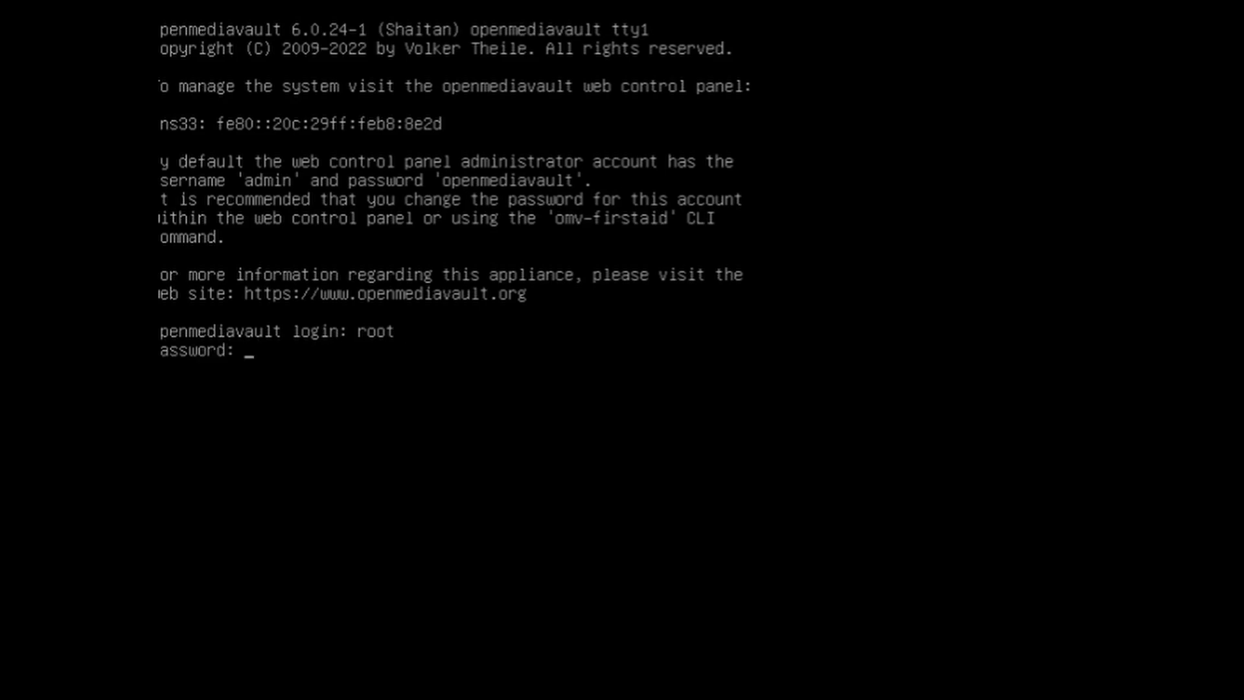
key(Return)
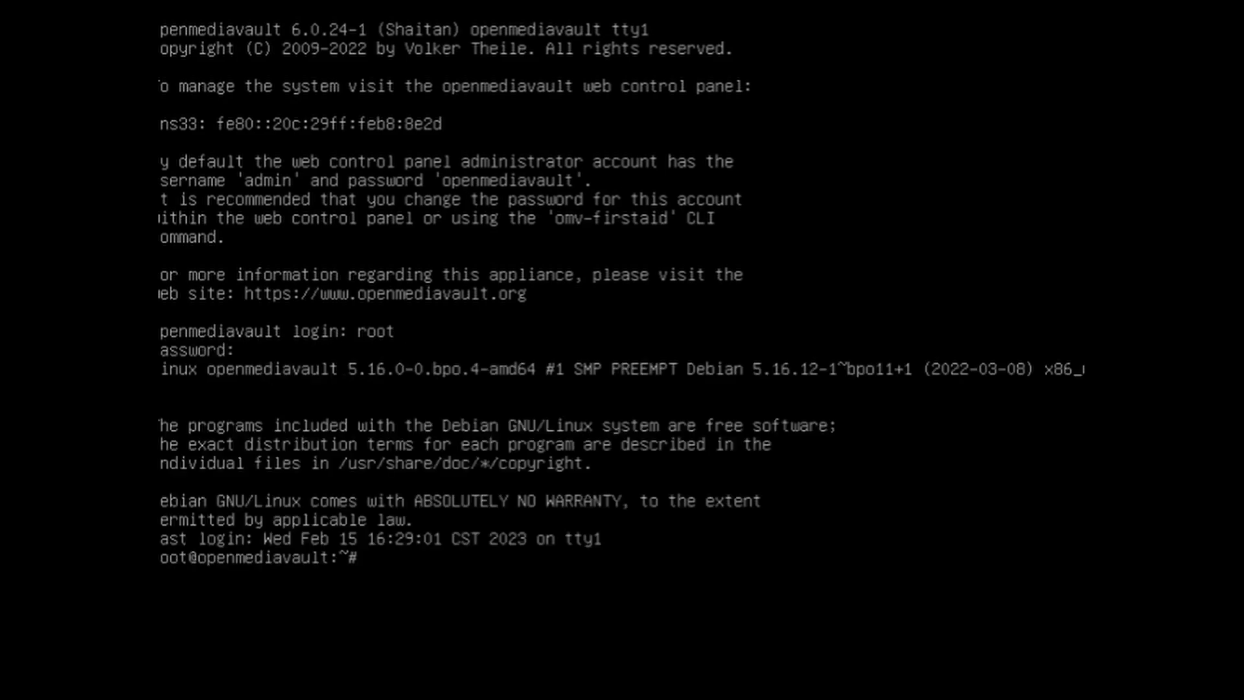
Step: Run the omv-firstaid command to start the First aid utility
text(omv-fist)
key(BackSpace)
text(rt)
key(BackSpace)
key(BackSpace)
key(BackSpace)
text(rts)
key(BackSpace)
key(BackSpace)
text(staid)
key(Return)
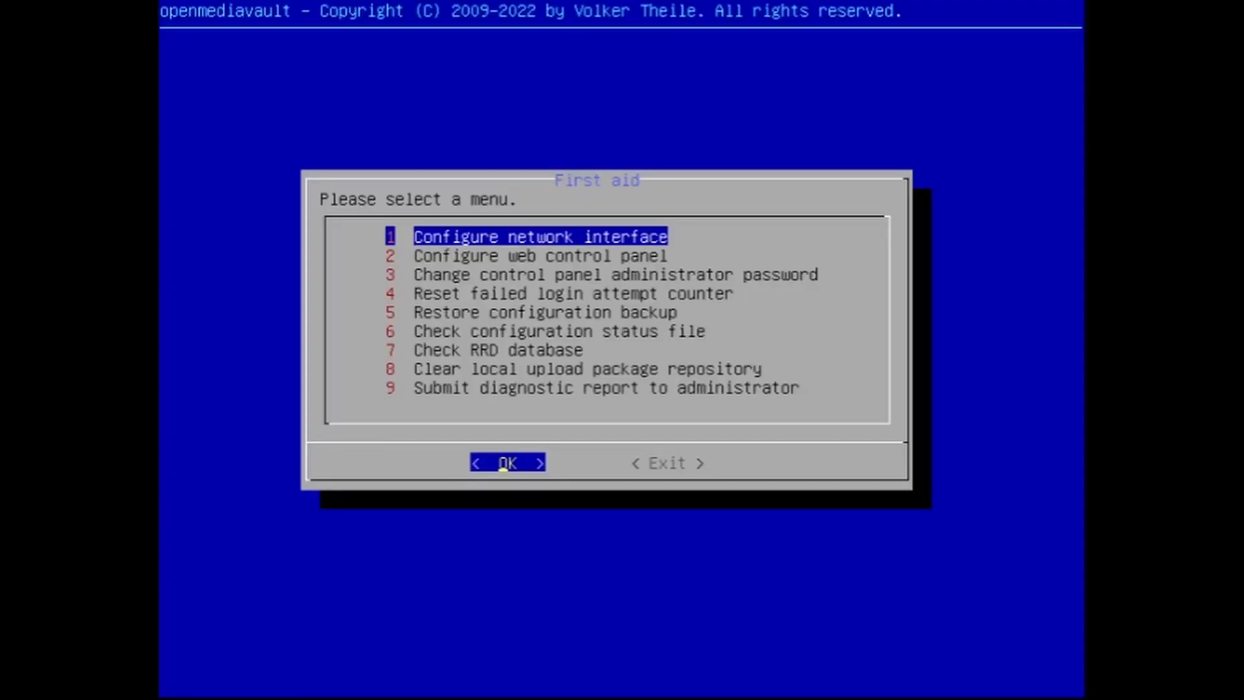
Step: Configure network interface ens33 to use IPv4 with DHCPv4, without IPv6, and with WOL enabled
key(Return)
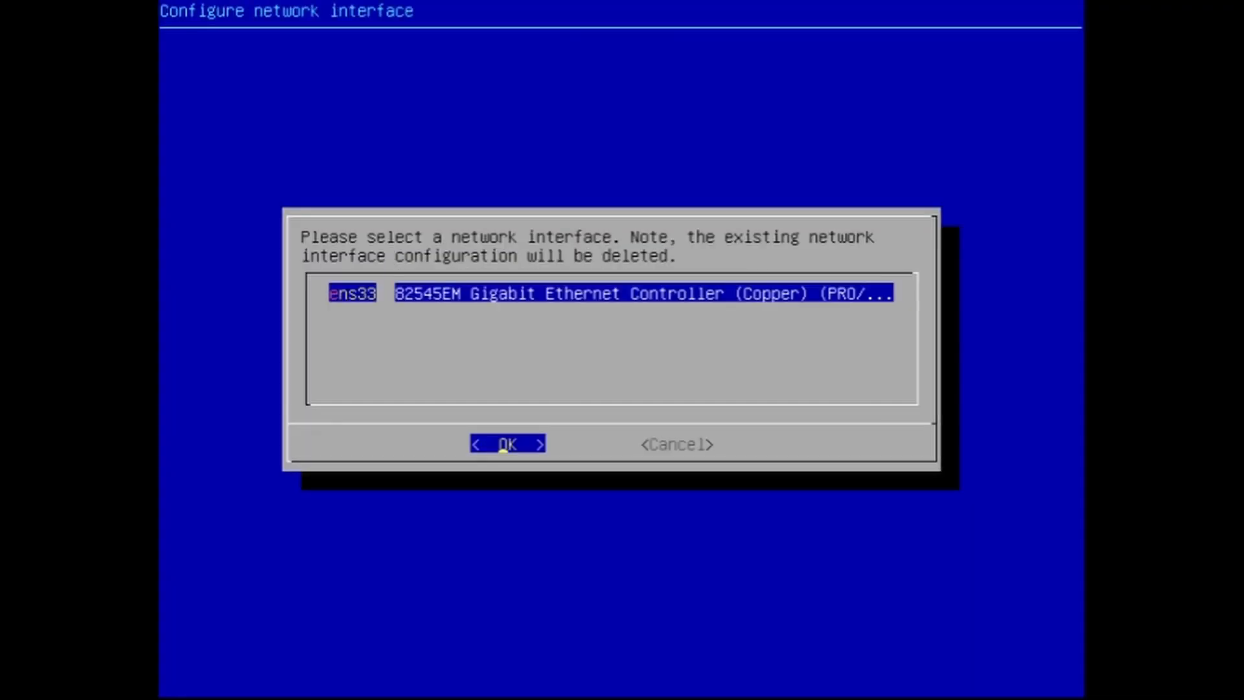
key(Return)
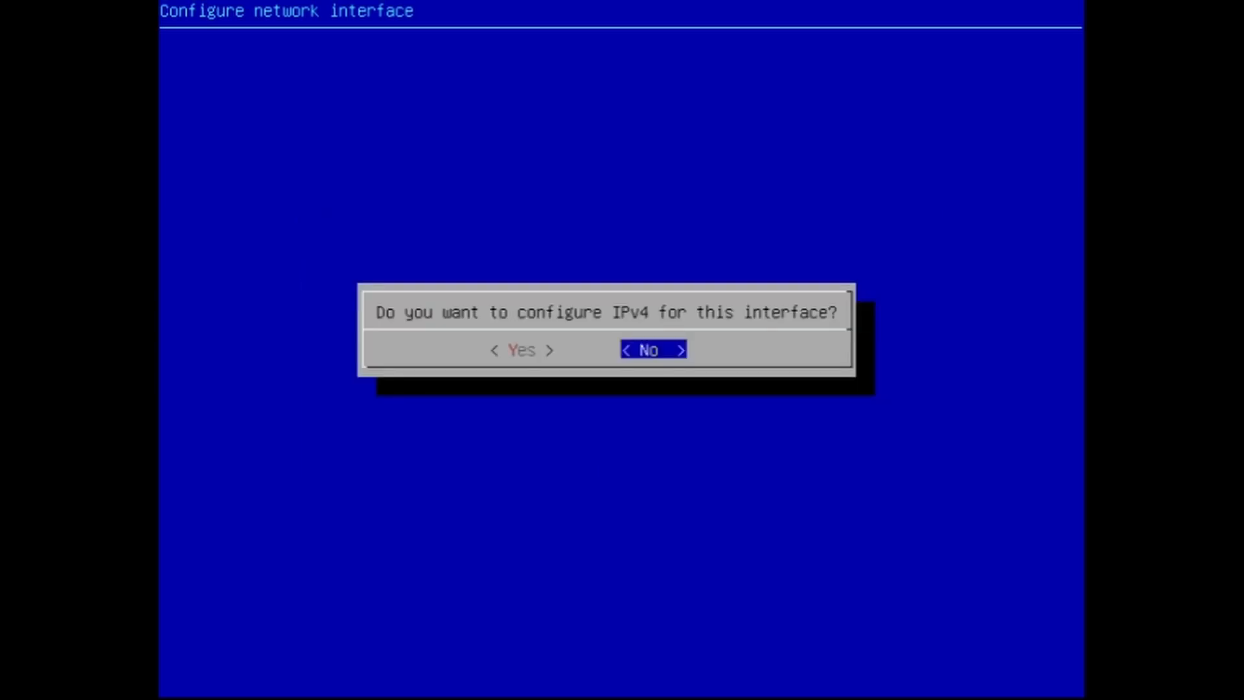
key(Left)
key(Return)
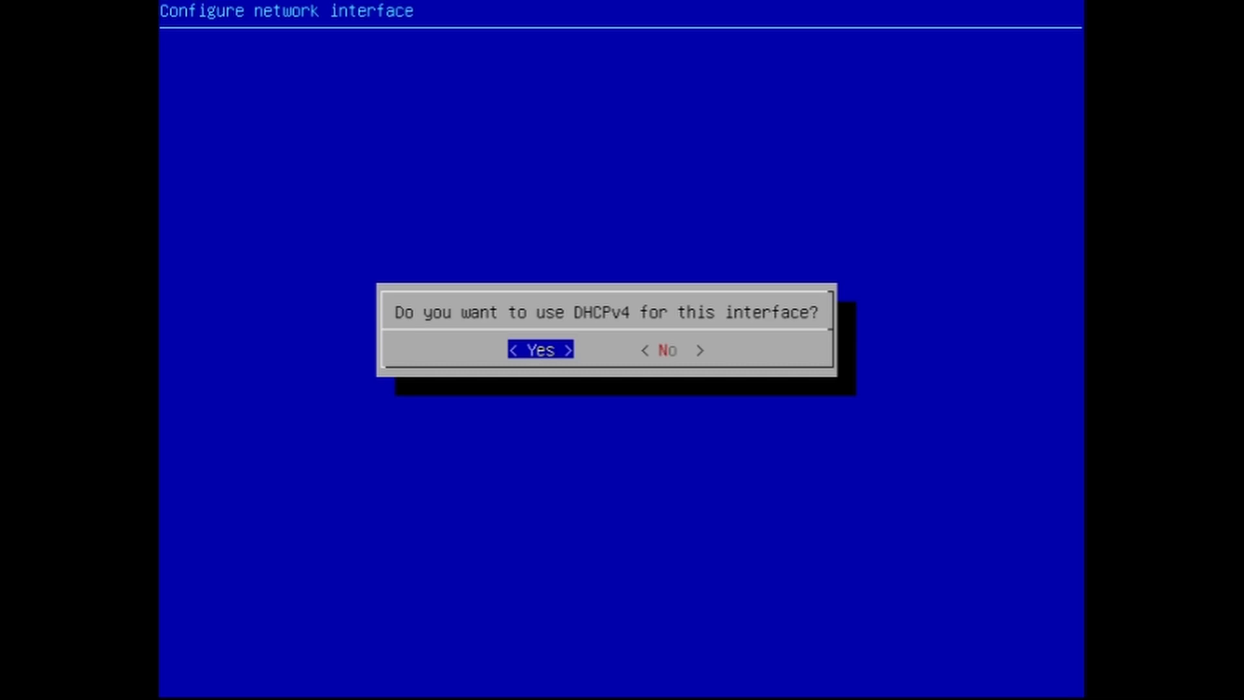
key(Return)
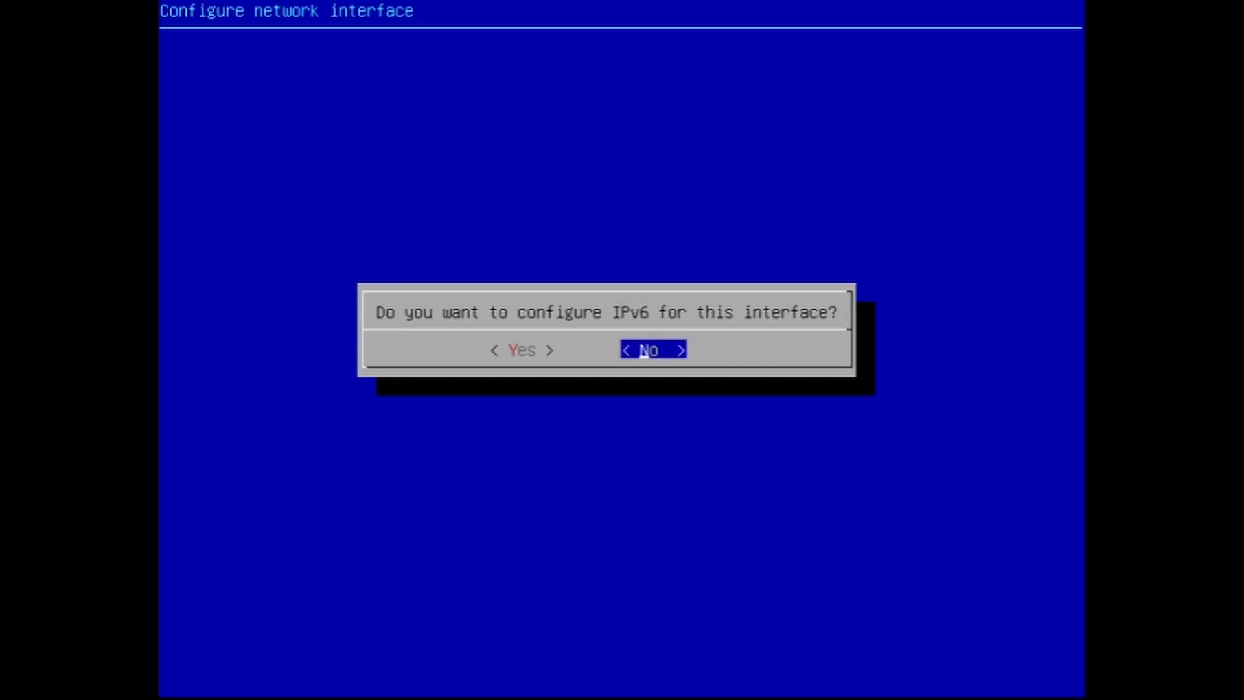
key(Return)
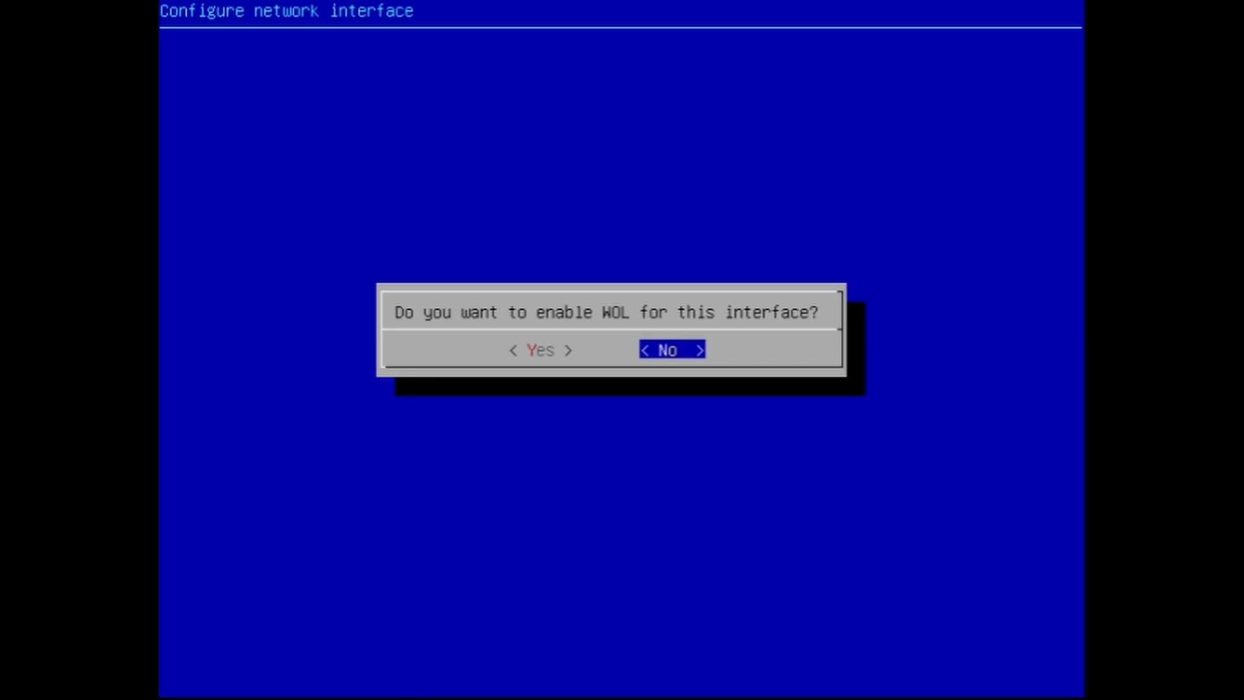
key(Left)
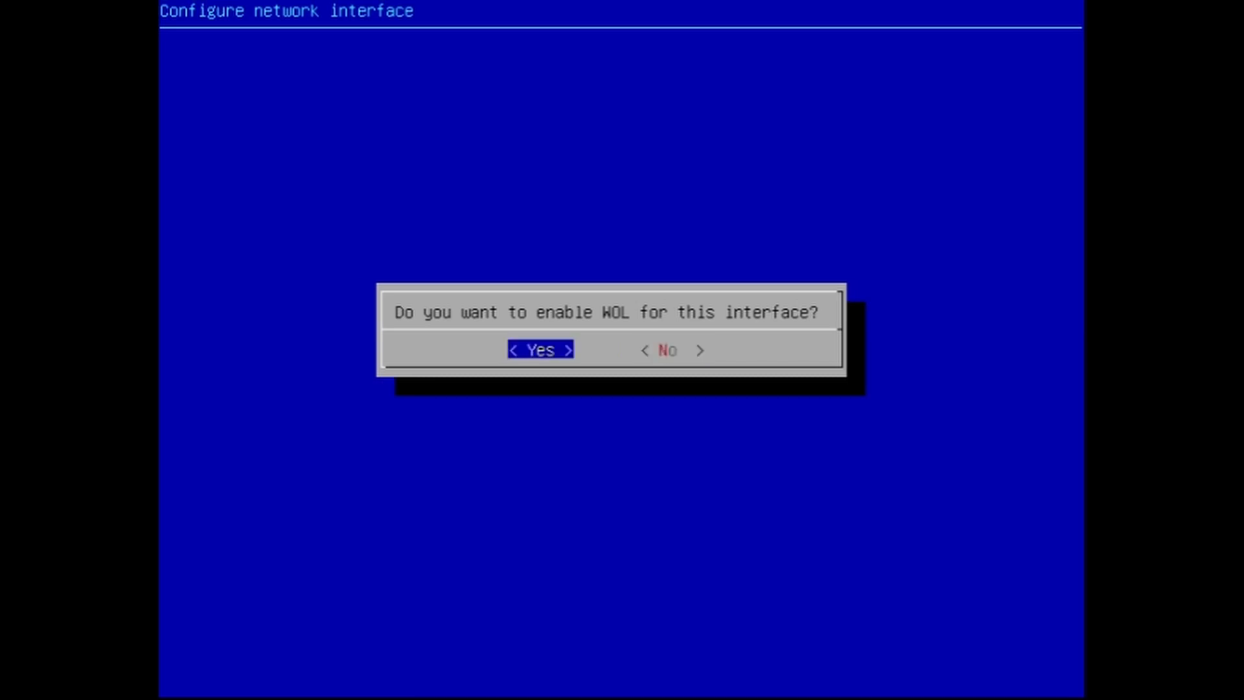
key(Return)
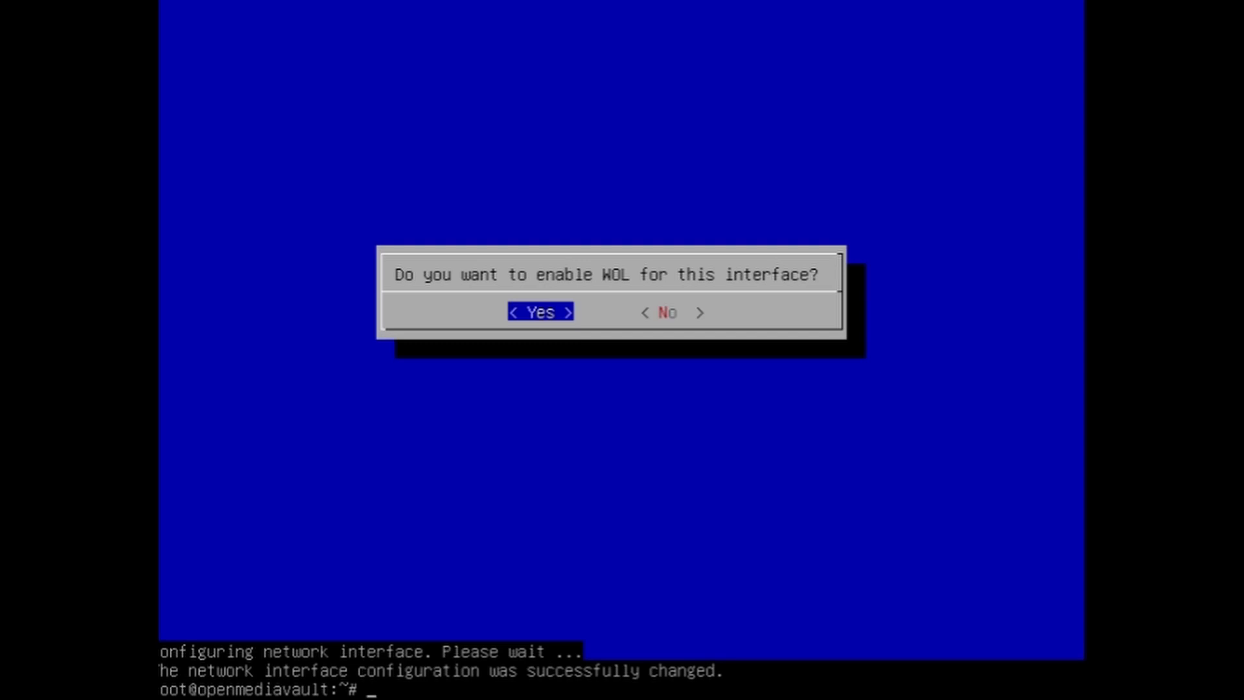
Step: Clear the console and restart the machine with sudo reboot
text(clear)
key(Return)
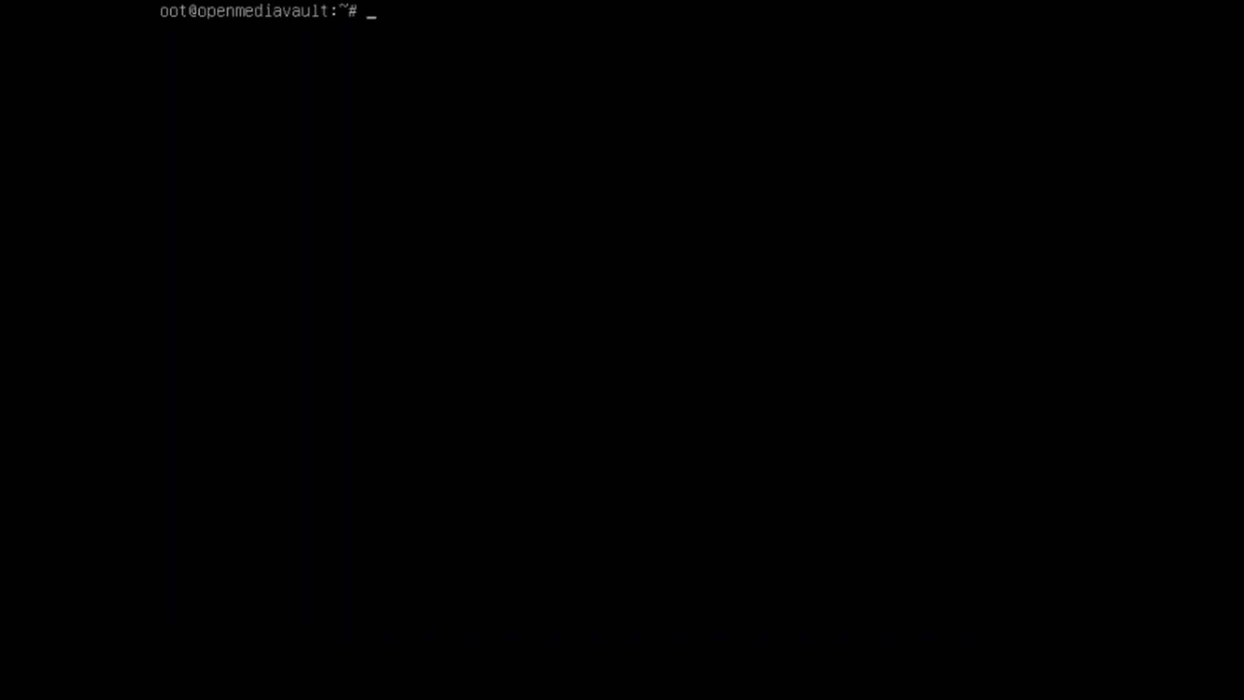
text(rs)
key(BackSpace)
key(BackSpace)
text(sudo reboot)
key(Return)
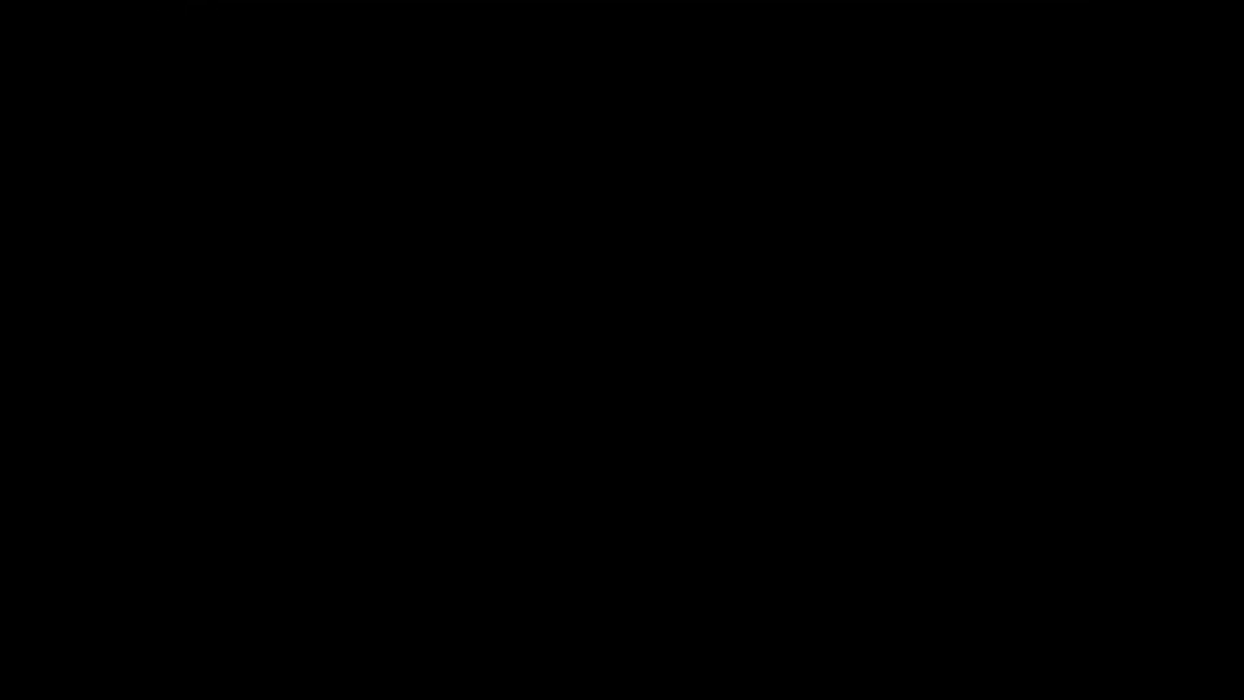
key(Return)
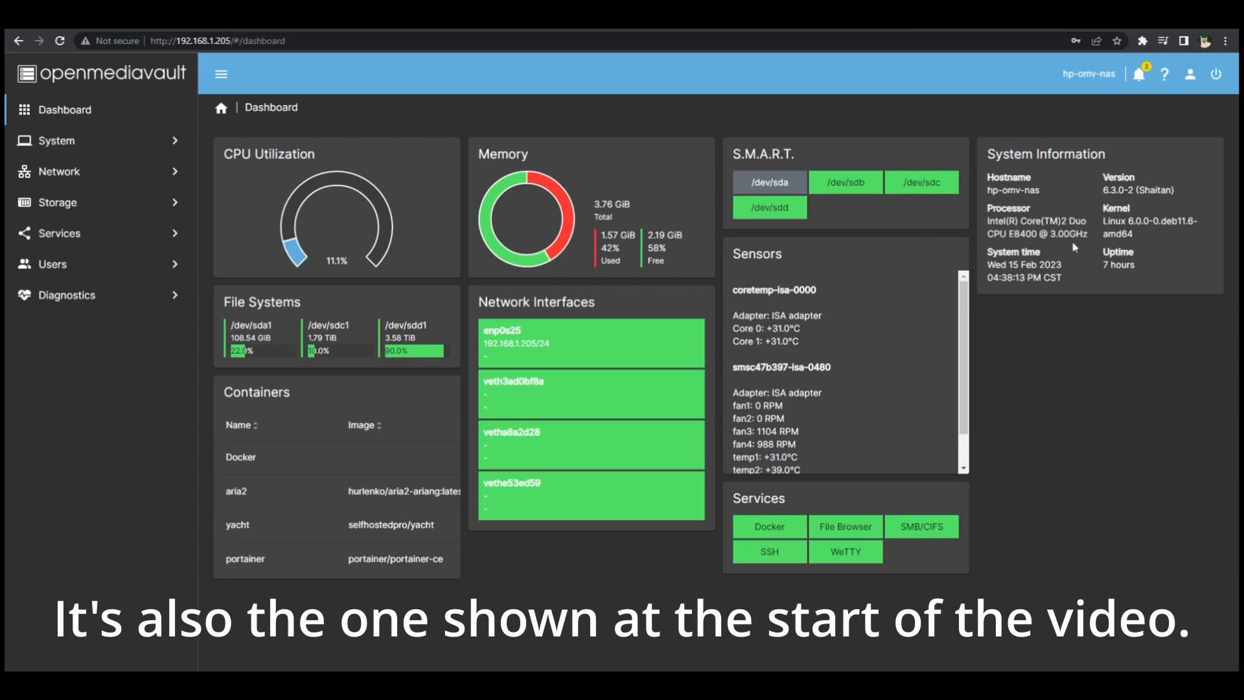
Step: Wipe the storage disk /dev/sdb using the quick method
click(125, 199)
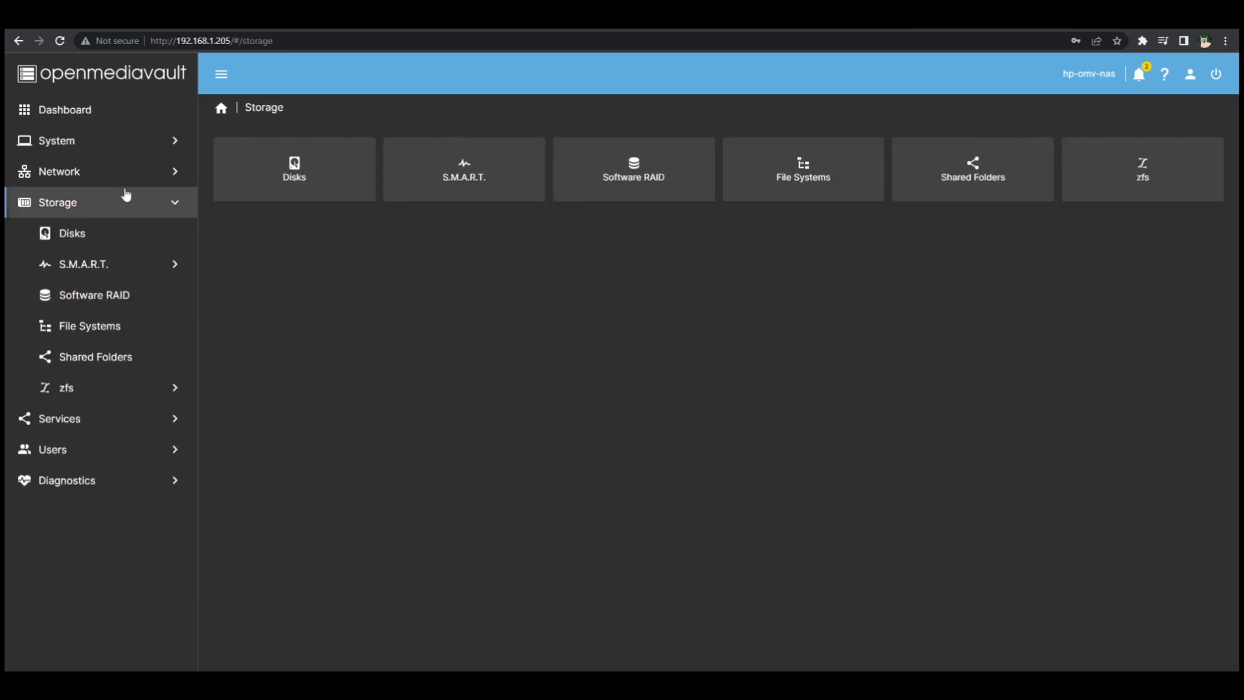
click(119, 234)
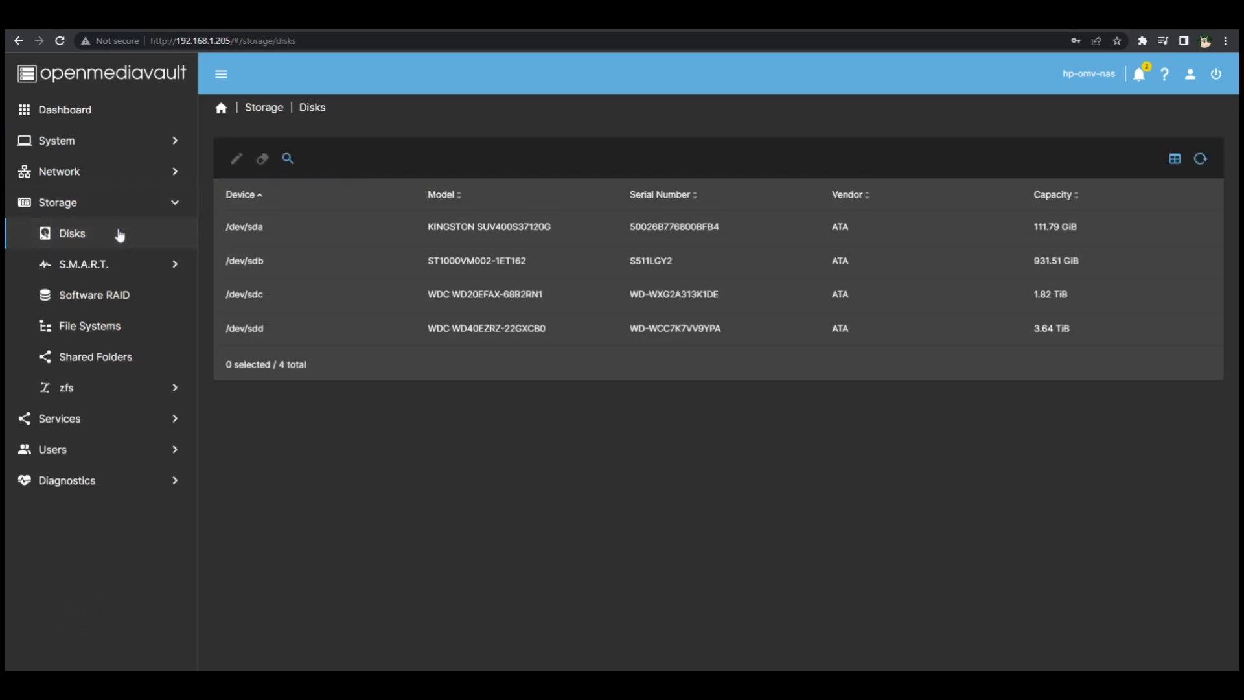
click(240, 260)
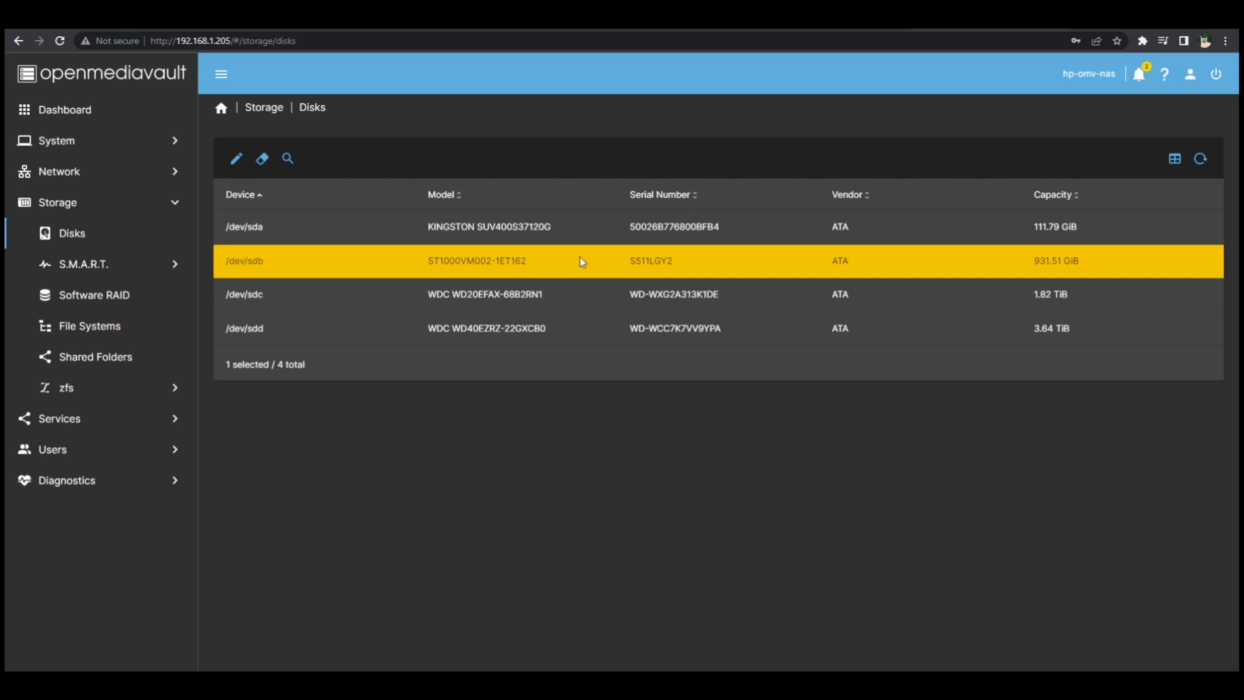
click(262, 158)
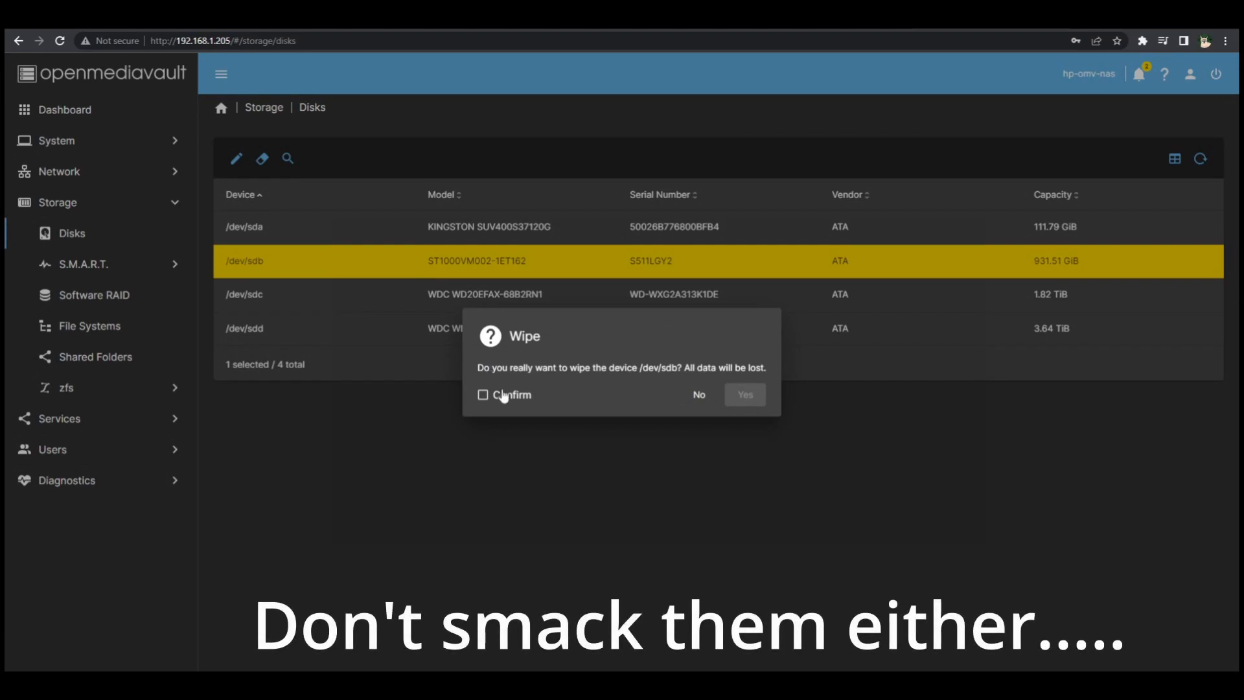
click(504, 396)
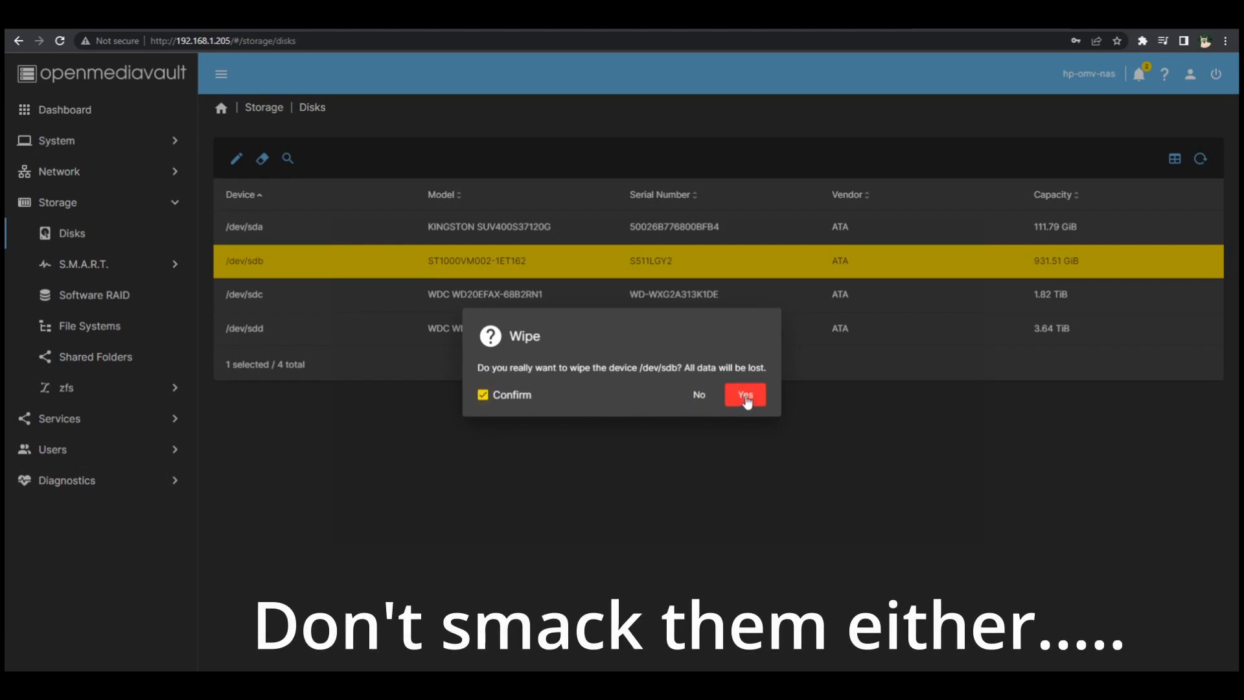
click(745, 397)
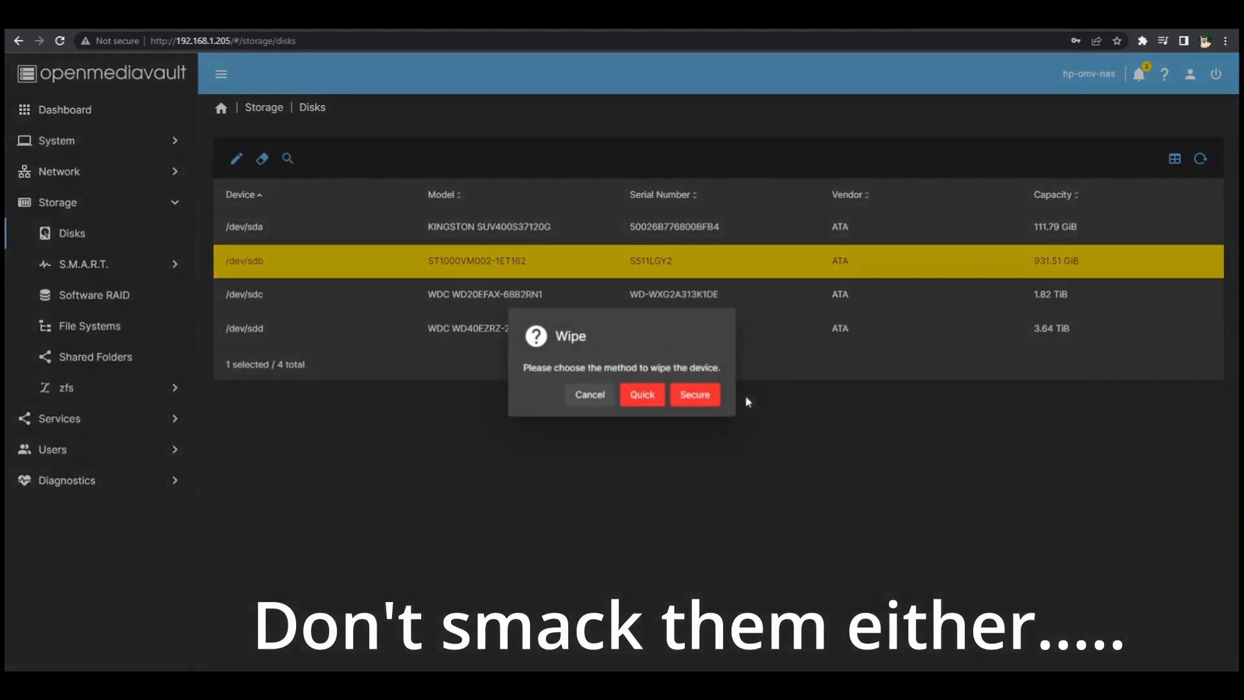
click(639, 397)
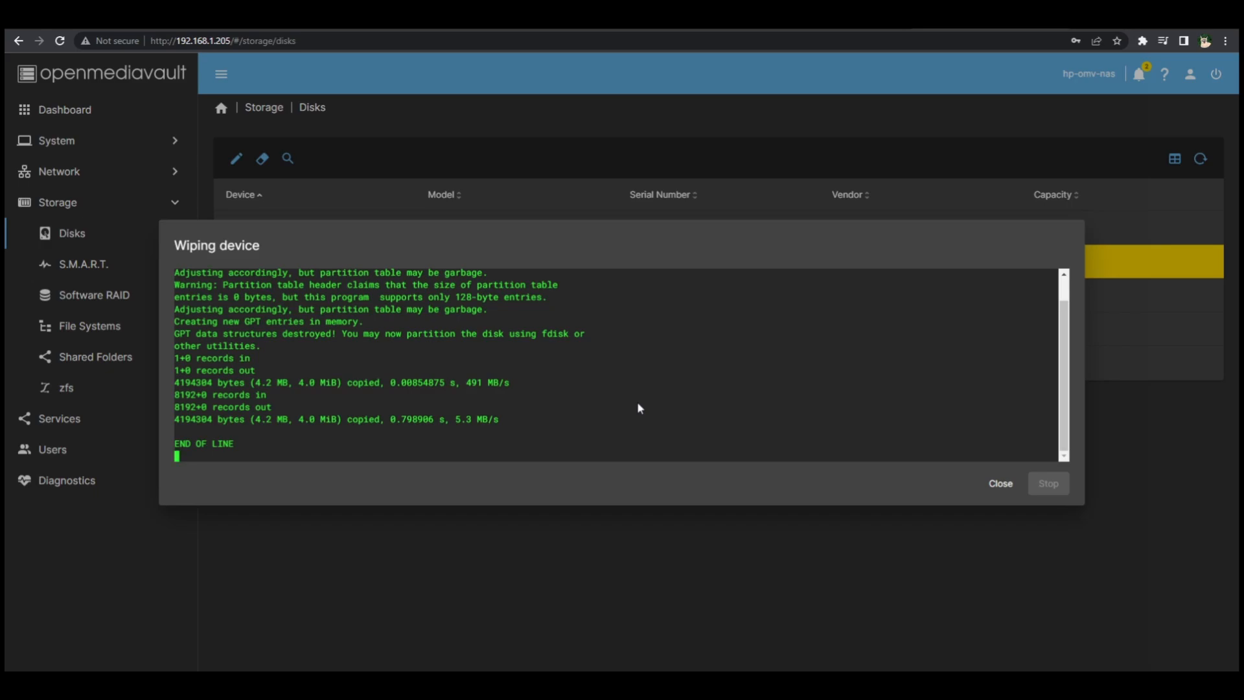
click(990, 487)
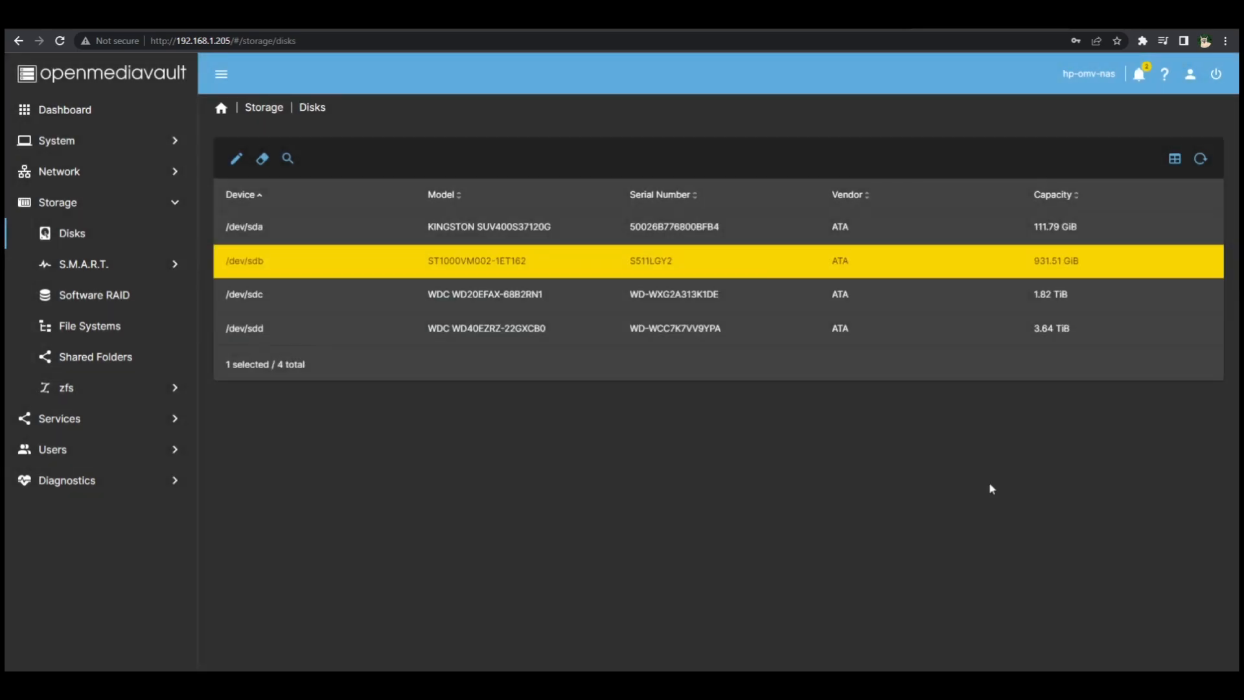
Step: Create an EXT4 file system on the /dev/sdb disk
click(128, 324)
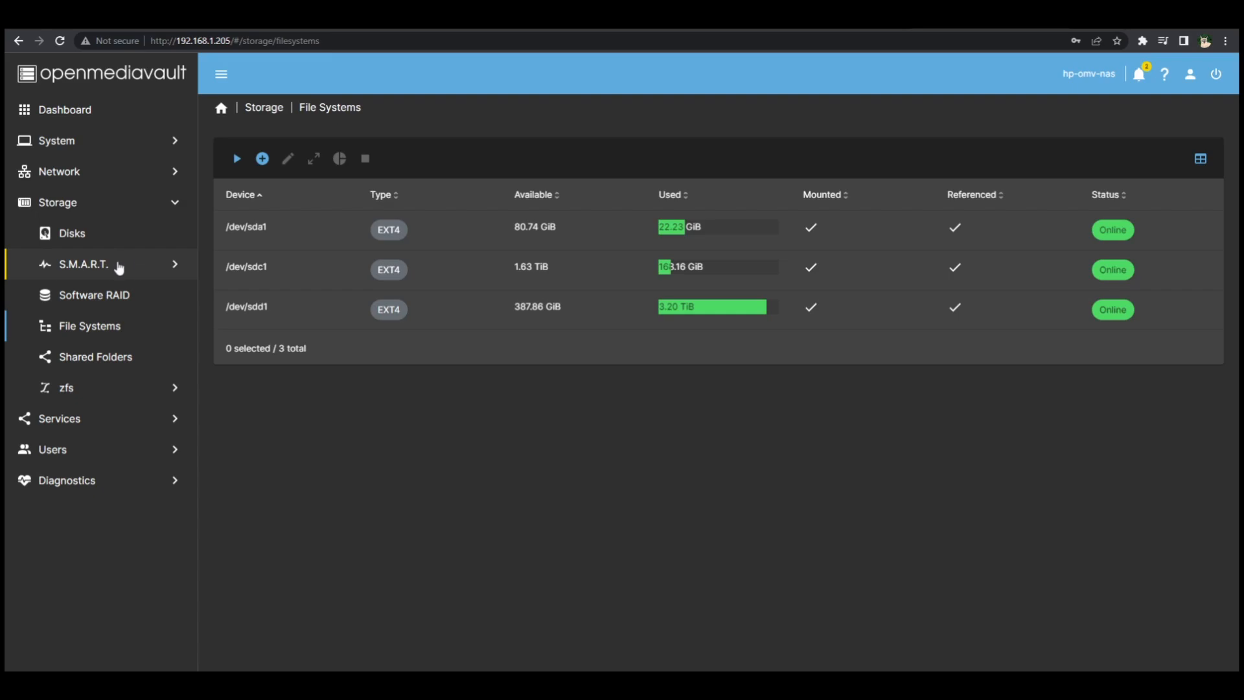
click(119, 239)
click(126, 336)
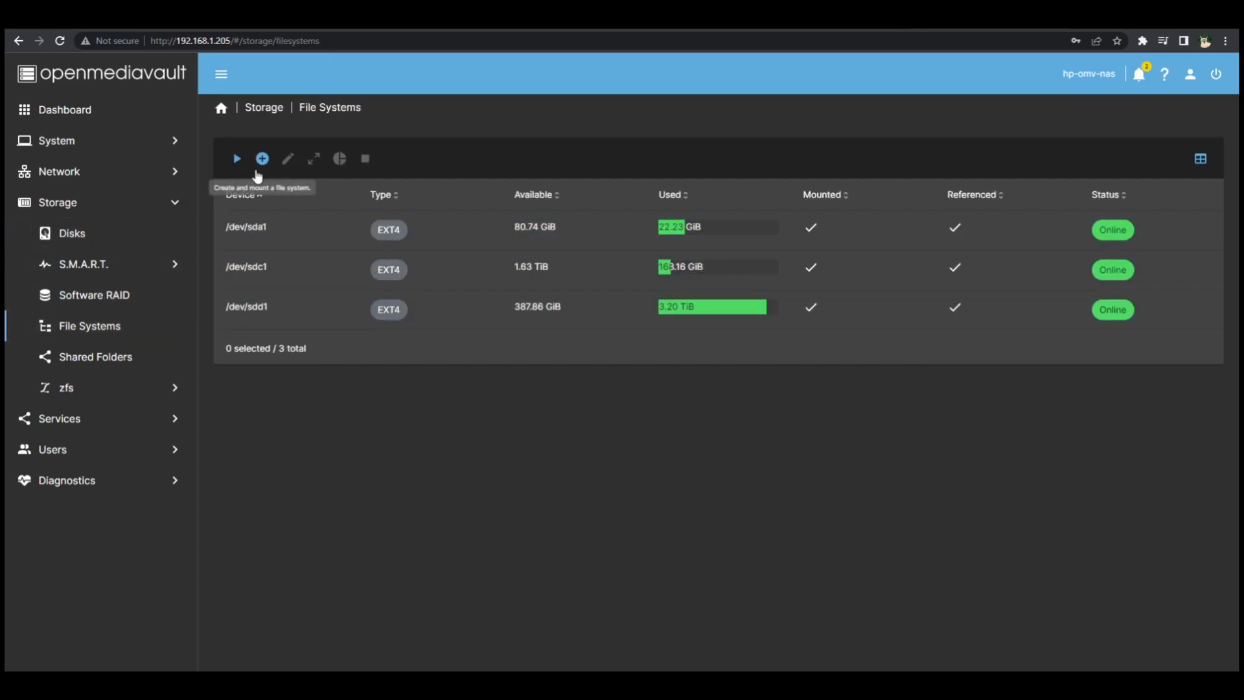
click(262, 160)
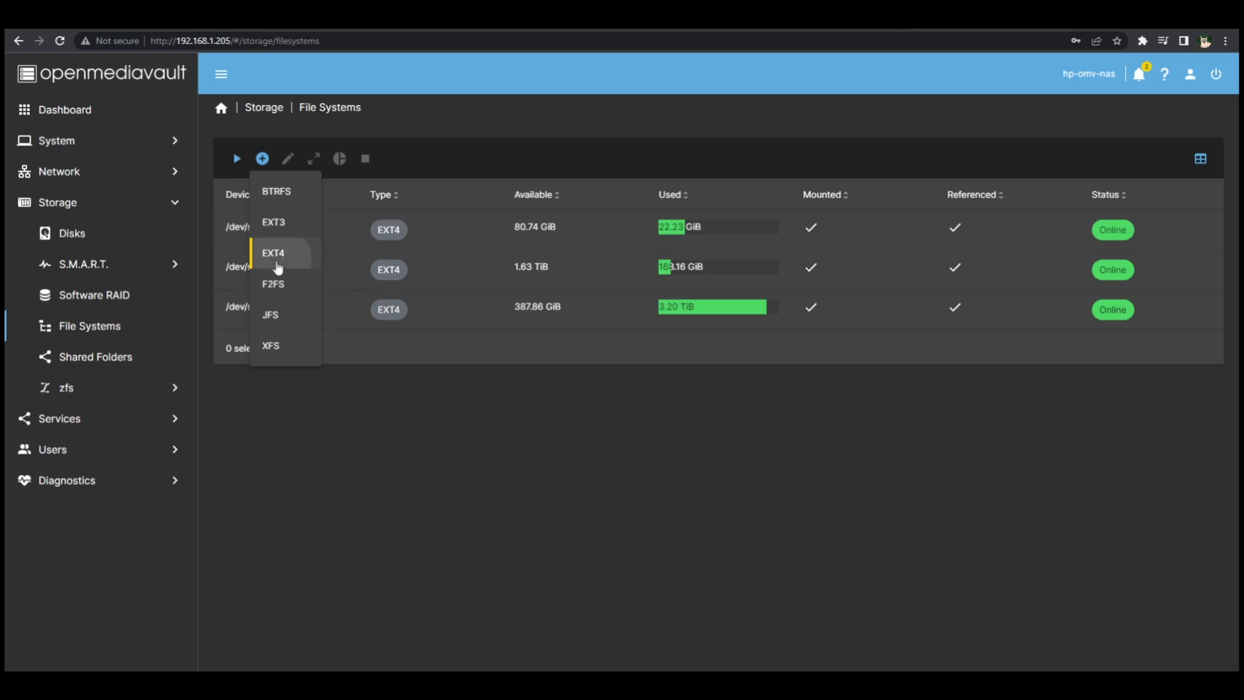
click(275, 259)
click(381, 202)
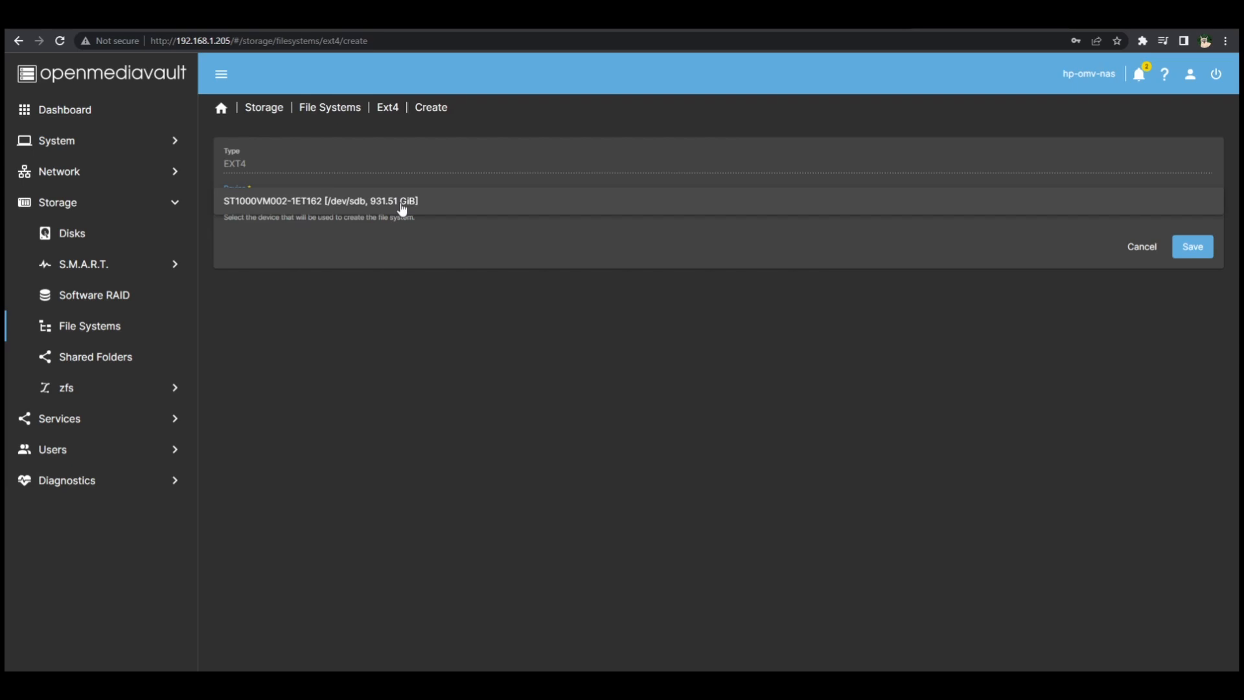
click(401, 205)
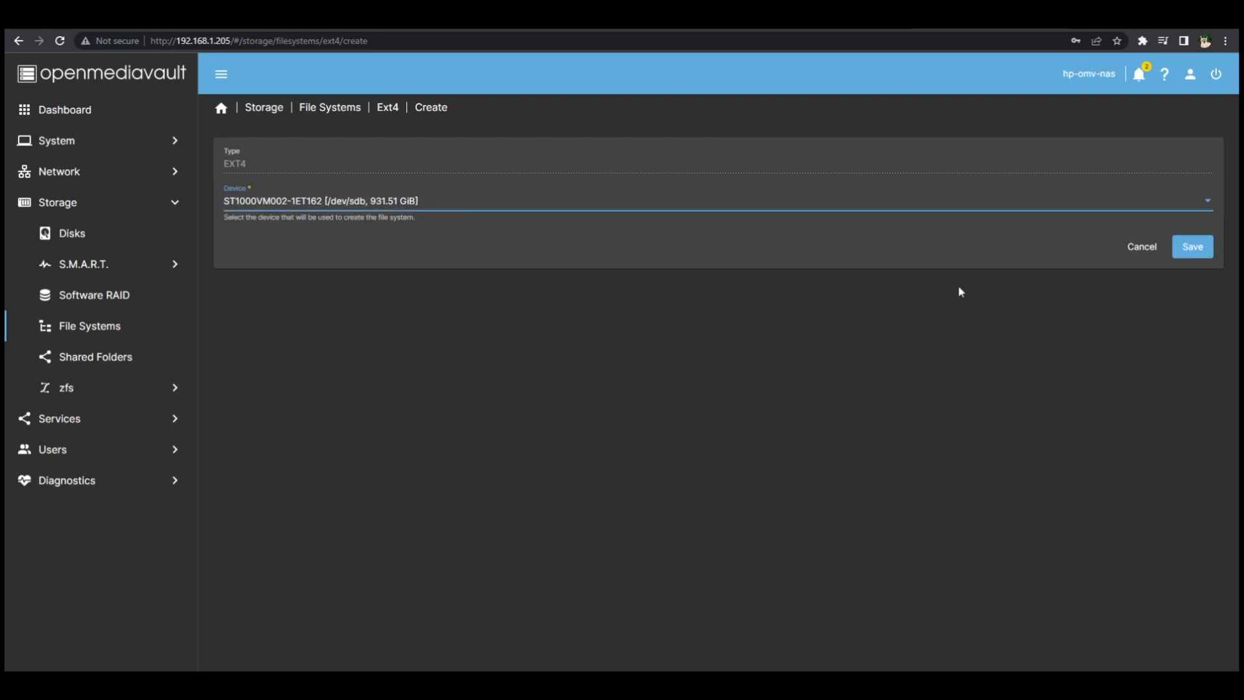
click(1193, 247)
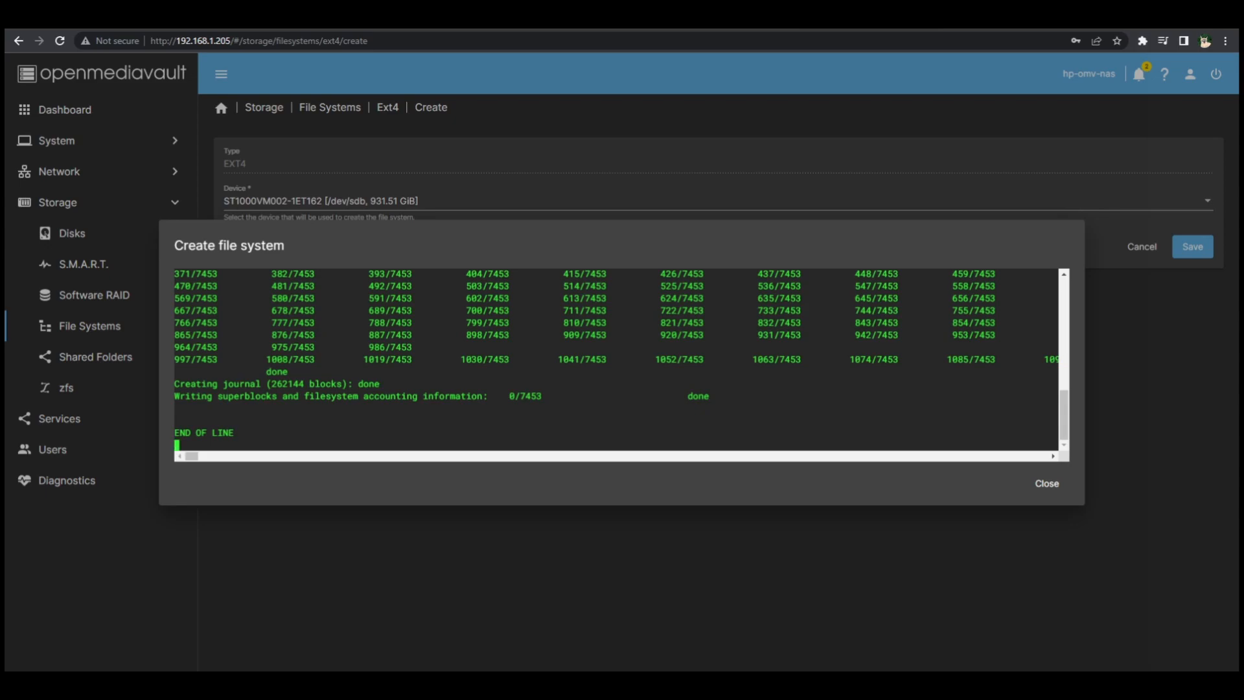
click(1046, 483)
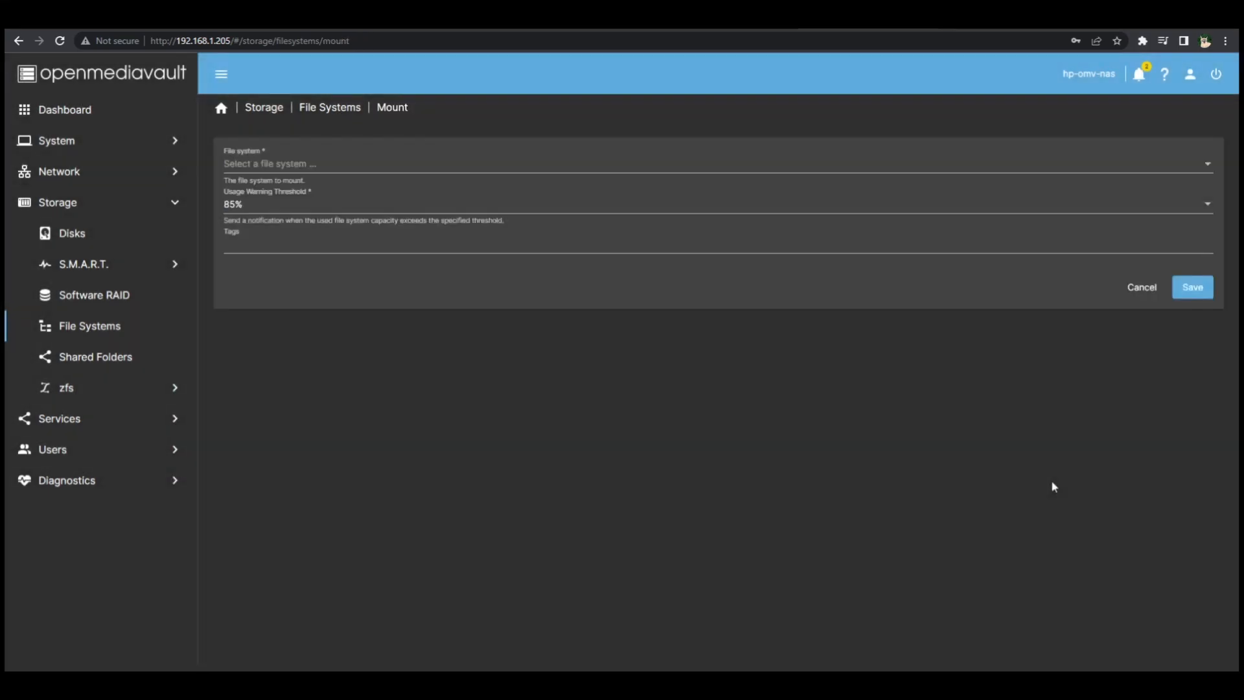
Step: Mount the /dev/sdb1 file system with the 85% usage warning threshold and apply the pending configuration changes
click(270, 167)
click(278, 164)
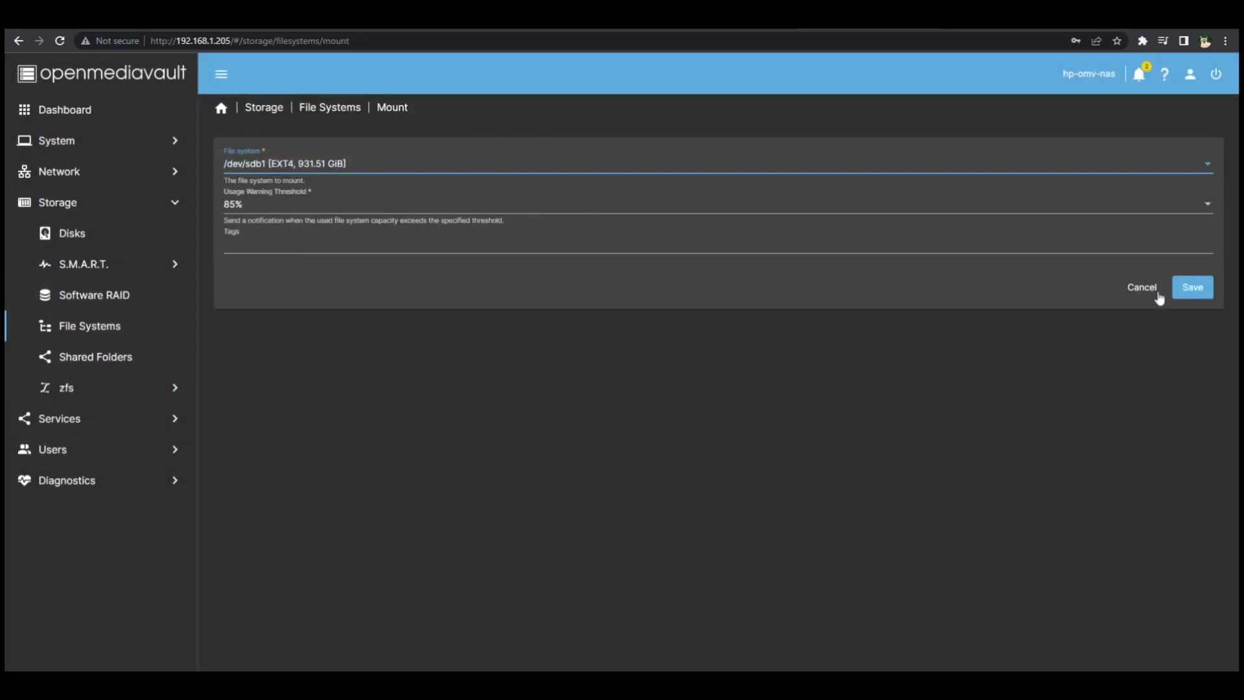
click(1201, 292)
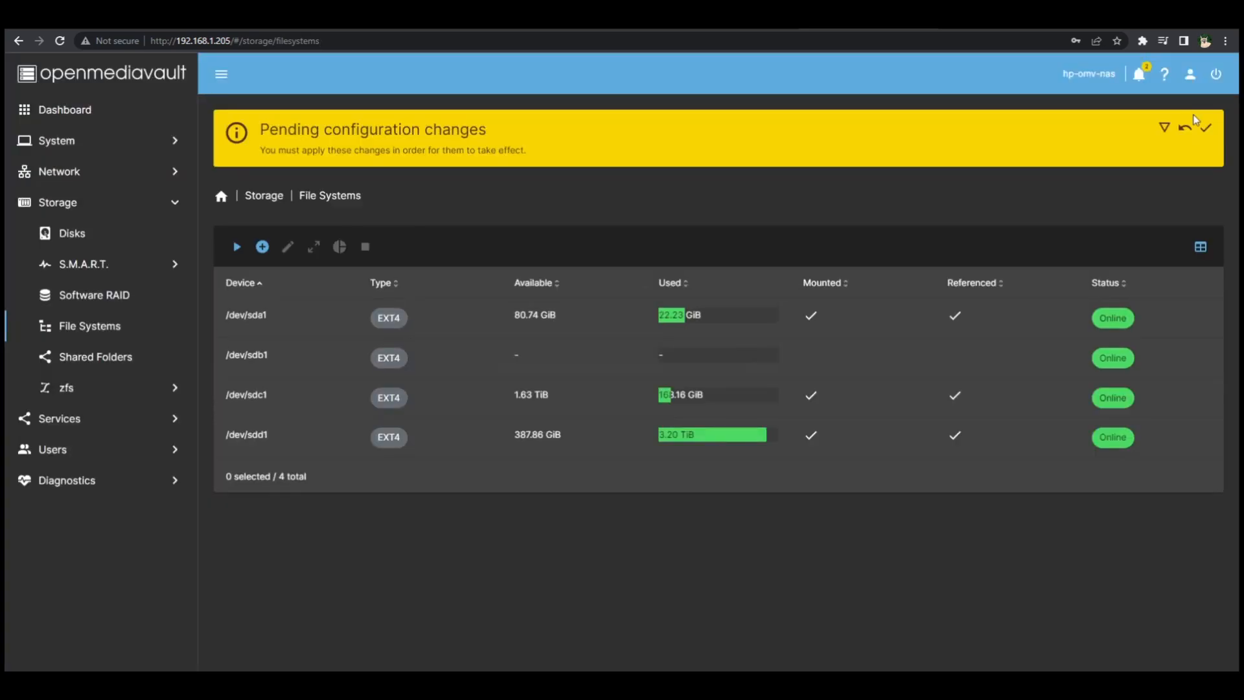
click(1205, 127)
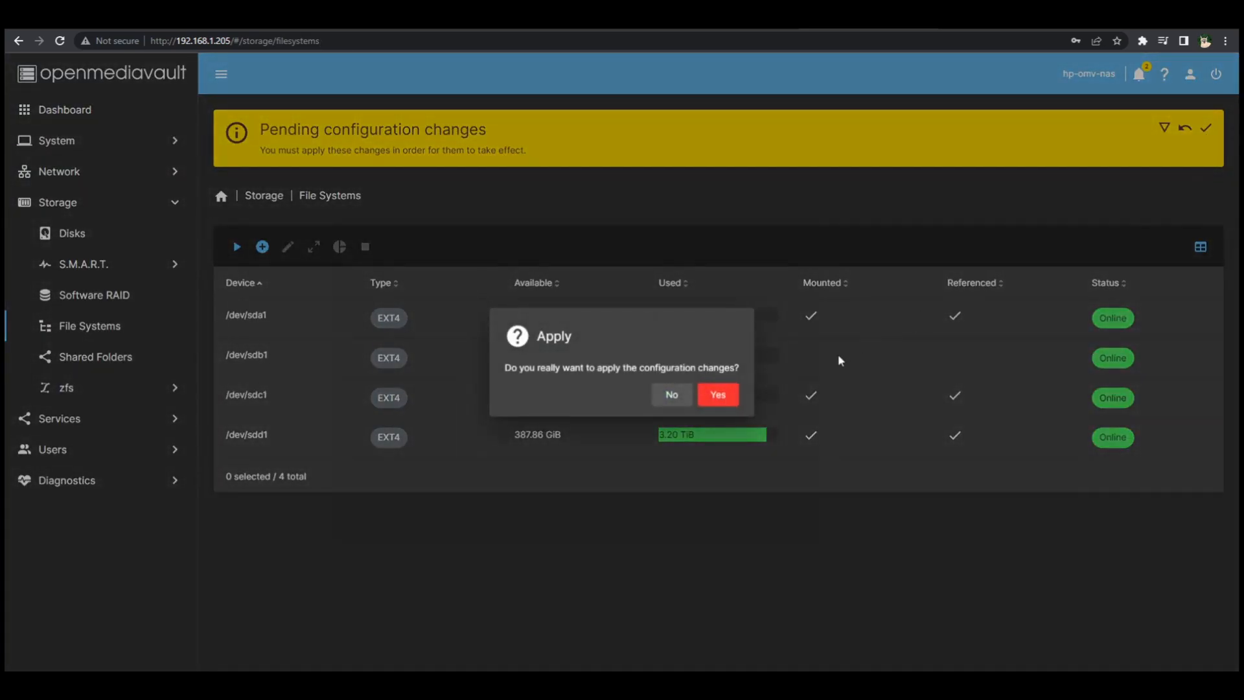
click(718, 396)
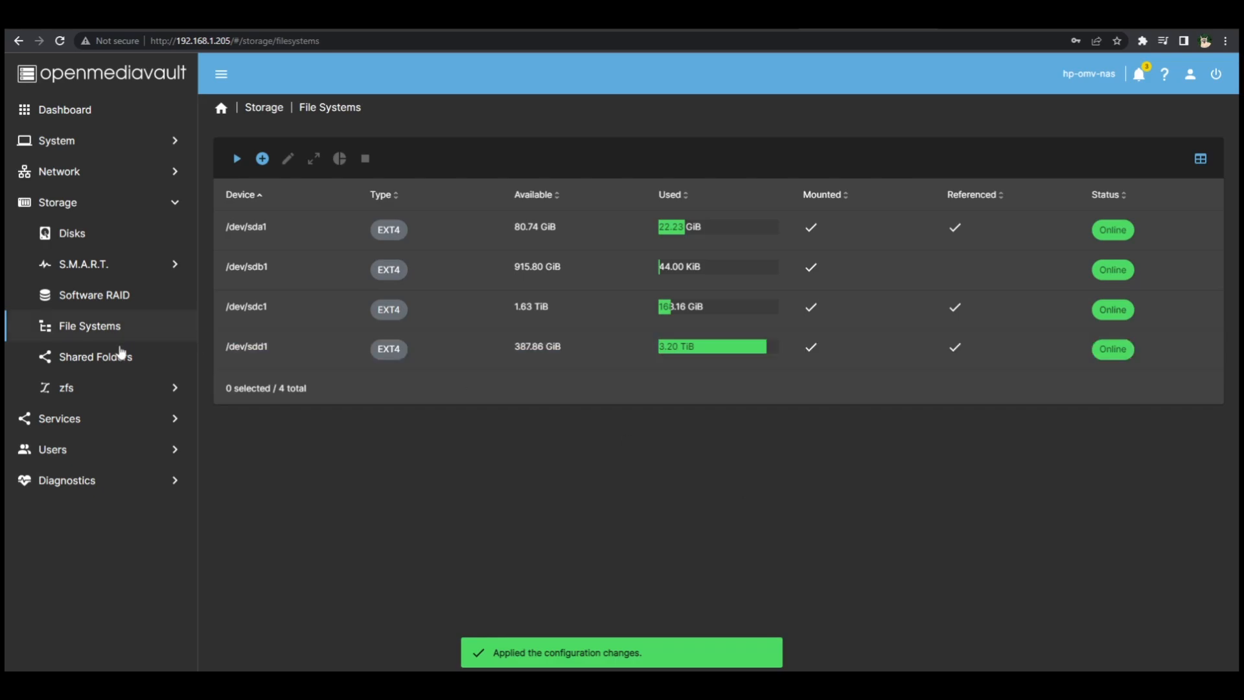
Step: Start a new shared folder in the storage settings and place it on the /dev/sdb1 file system
click(102, 418)
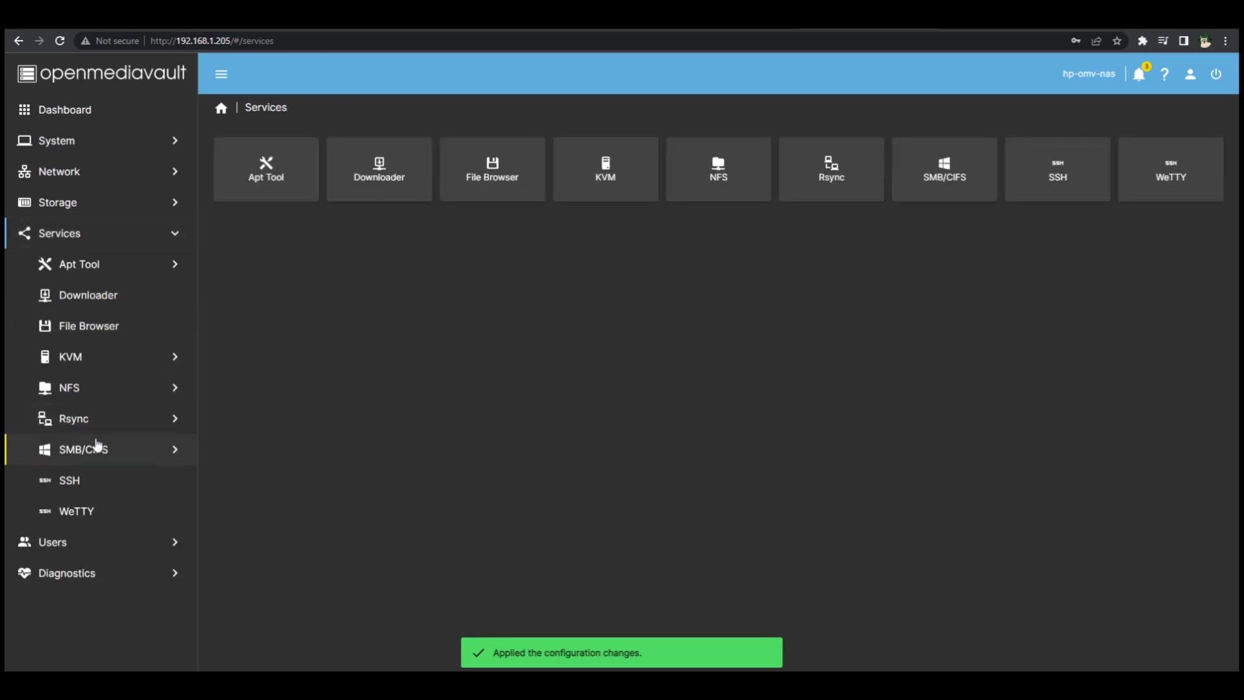
click(122, 206)
click(95, 358)
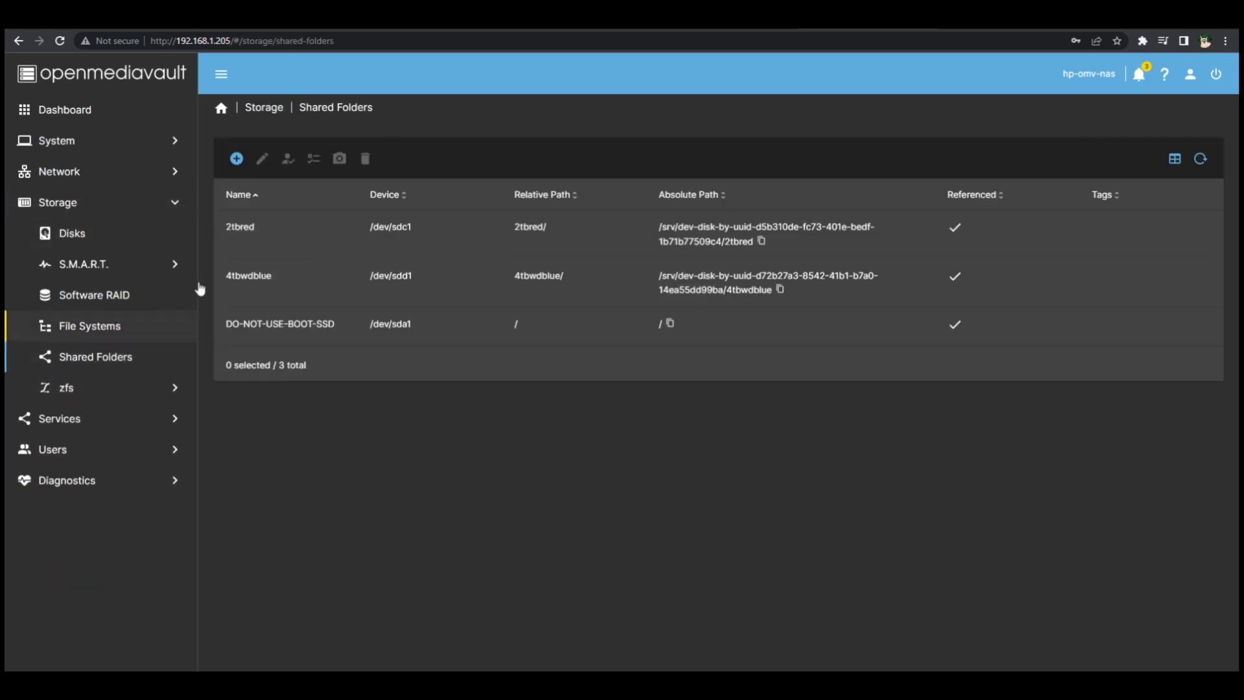
click(237, 159)
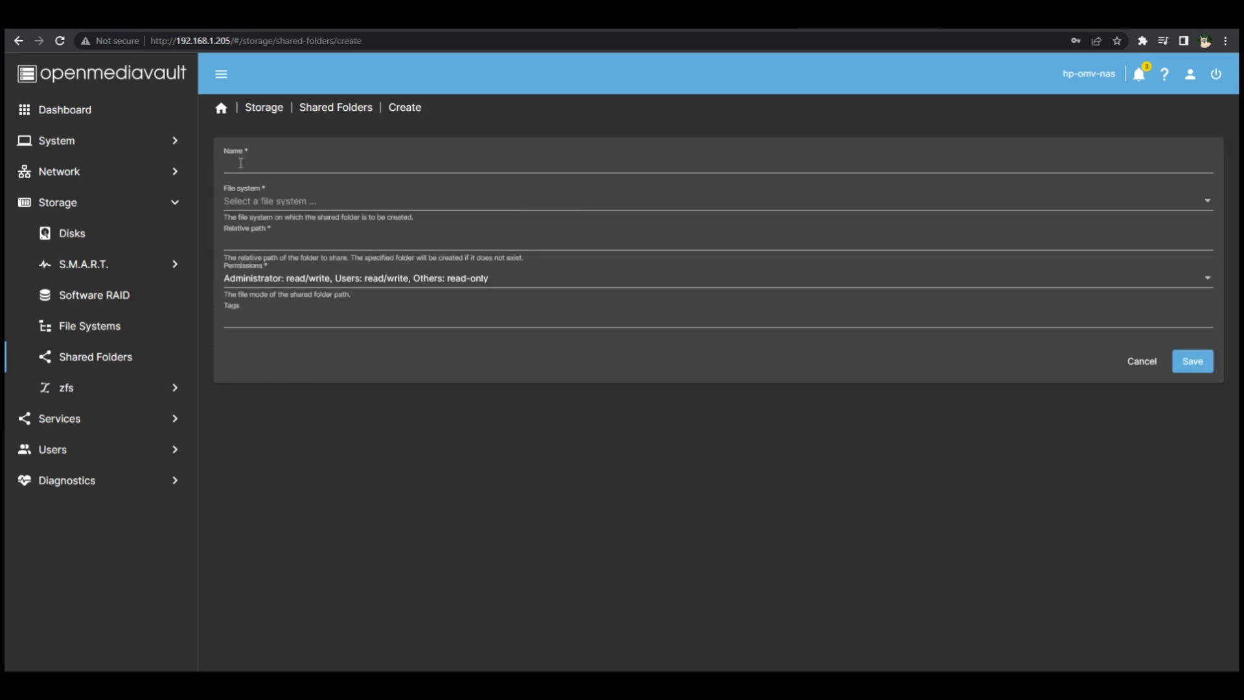
click(275, 203)
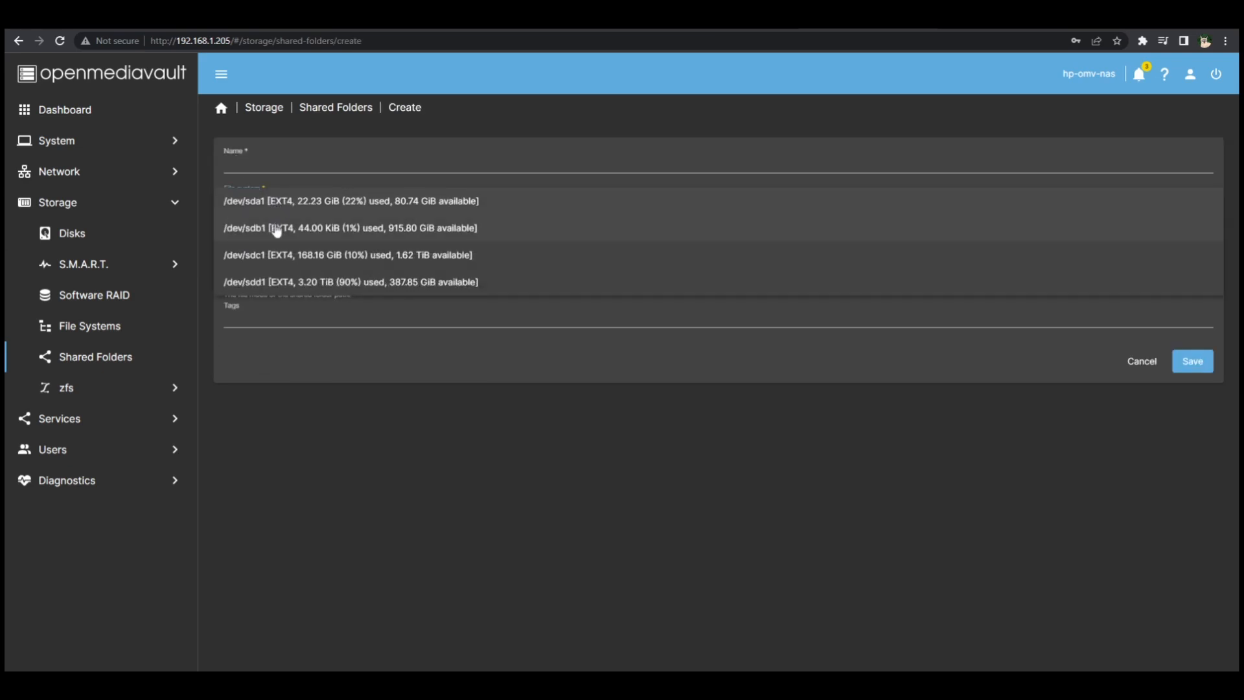
click(277, 228)
Step: Name the new shared folder Seagate1TB and save it with the default permissions
click(319, 147)
text(SEage)
key(BackSpace)
key(BackSpace)
key(BackSpace)
key(BackSpace)
text(eaga)
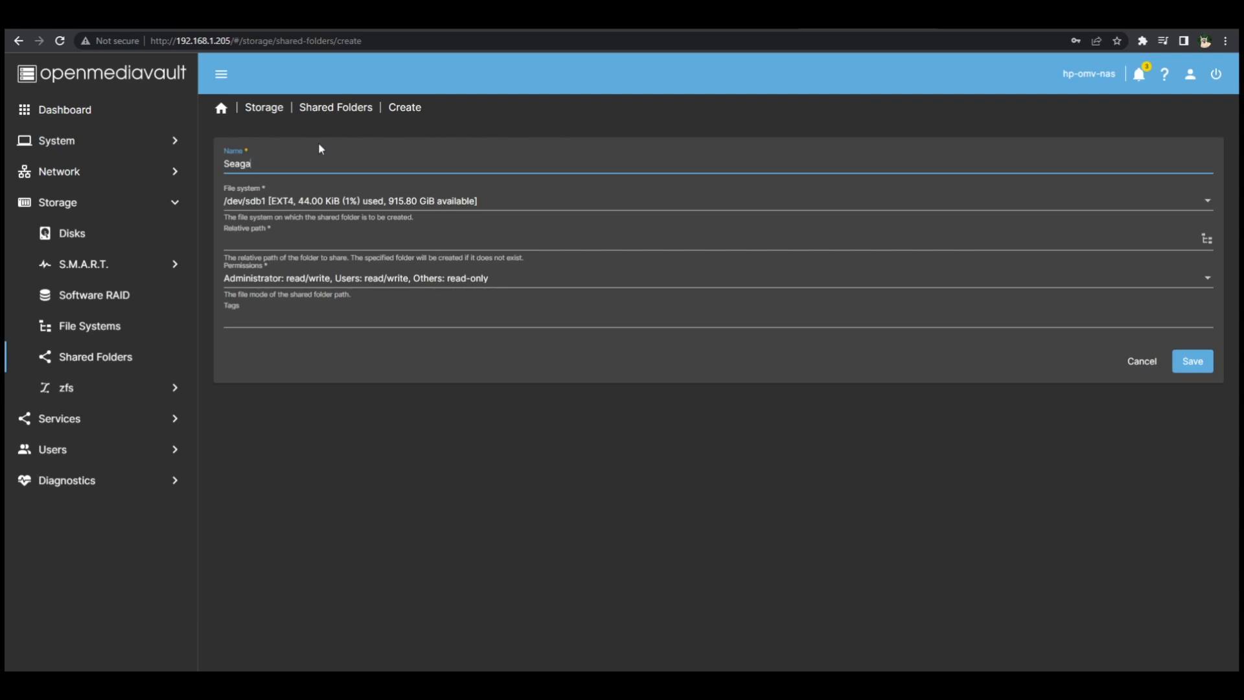
text(te2TB)
key(BackSpace)
key(BackSpace)
key(BackSpace)
text(1TB)
click(1199, 352)
Step: Start a new SMB/CIFS share that uses the Seagate1TB shared folder
click(155, 423)
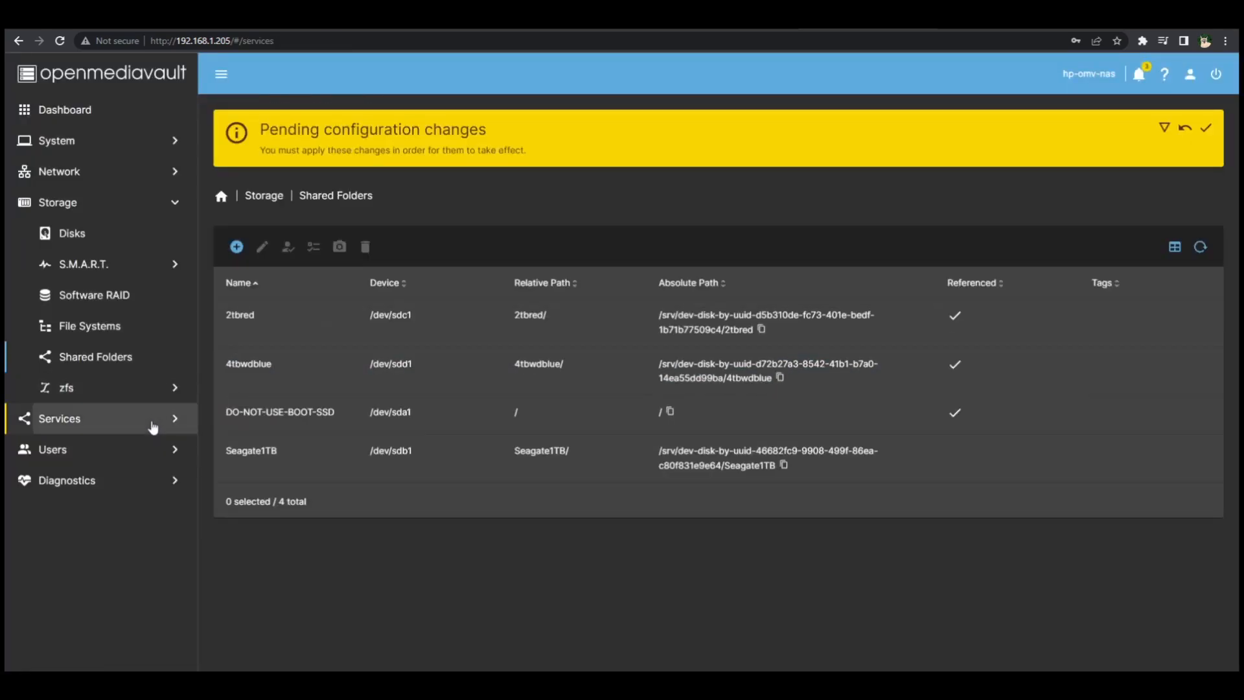
click(123, 457)
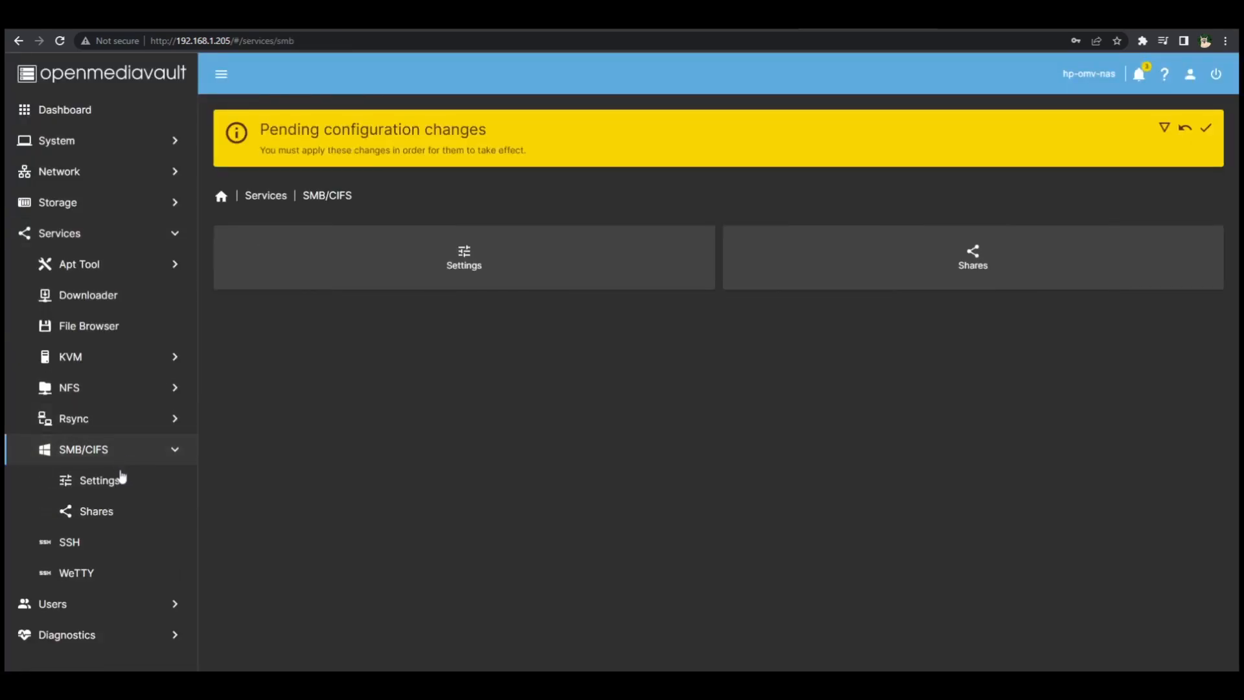
click(120, 513)
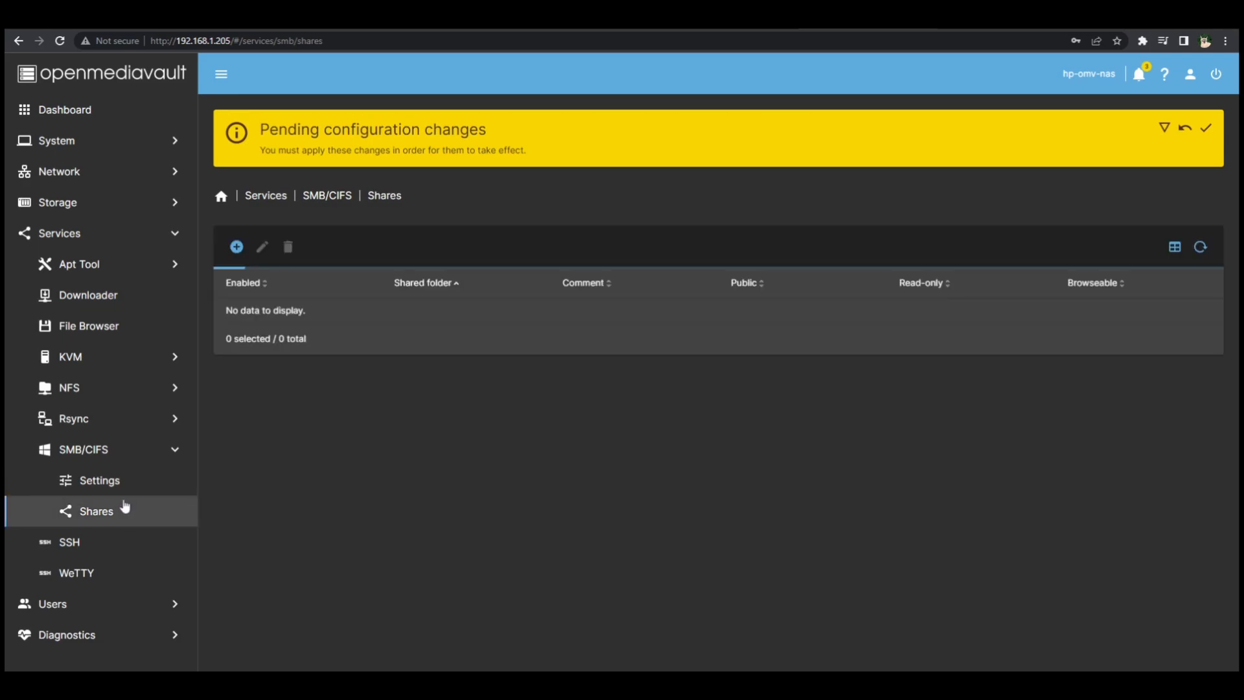
click(235, 248)
click(254, 273)
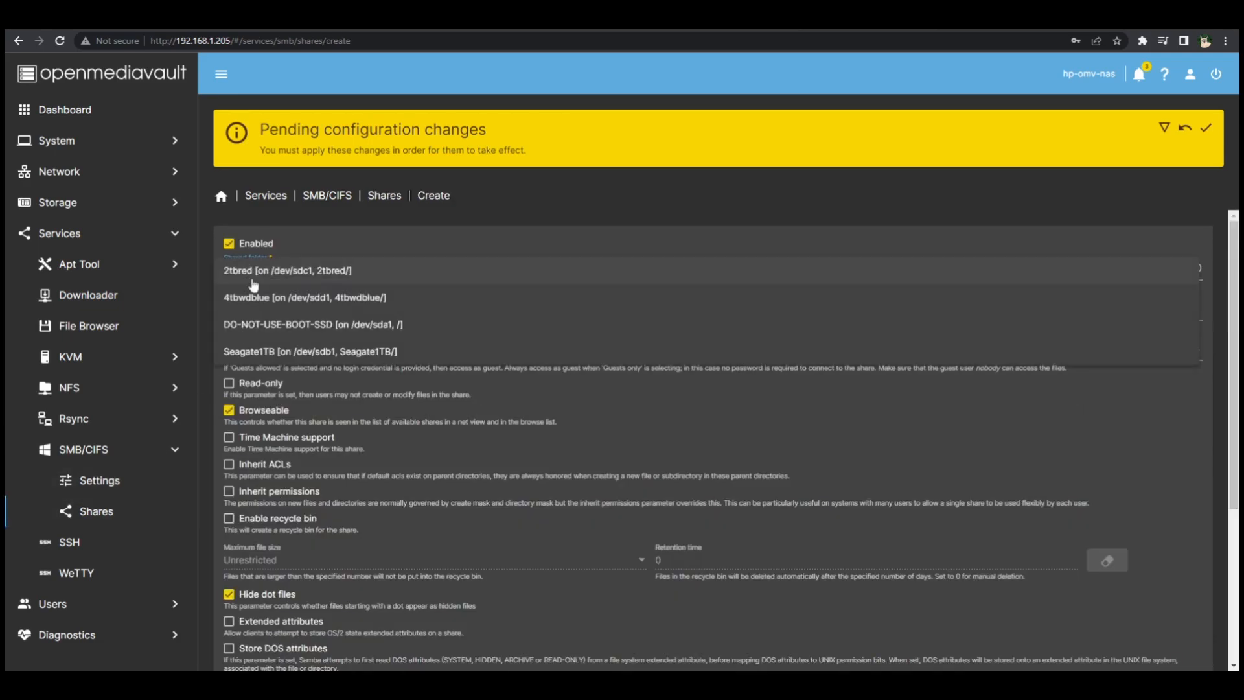
click(262, 353)
Step: Save the SMB/CIFS share with Public set to No and the other options at default, and apply the configuration changes
scroll(606, 558, down, 5)
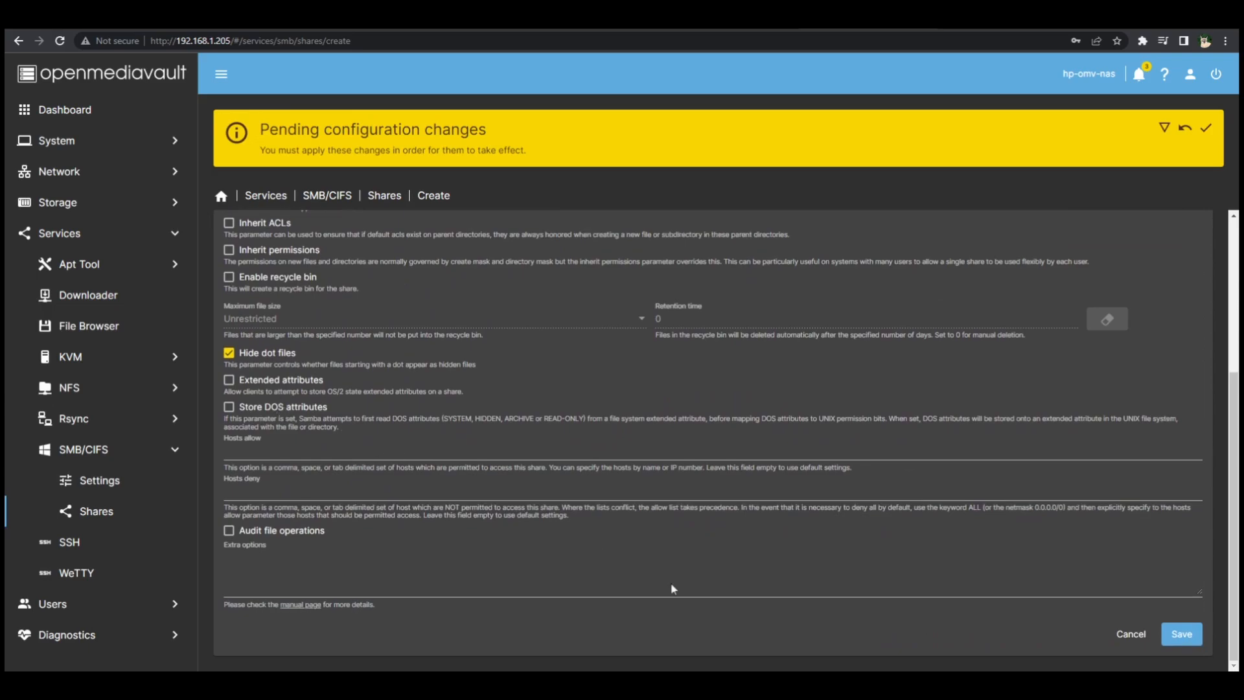
scroll(1187, 638, up, 3)
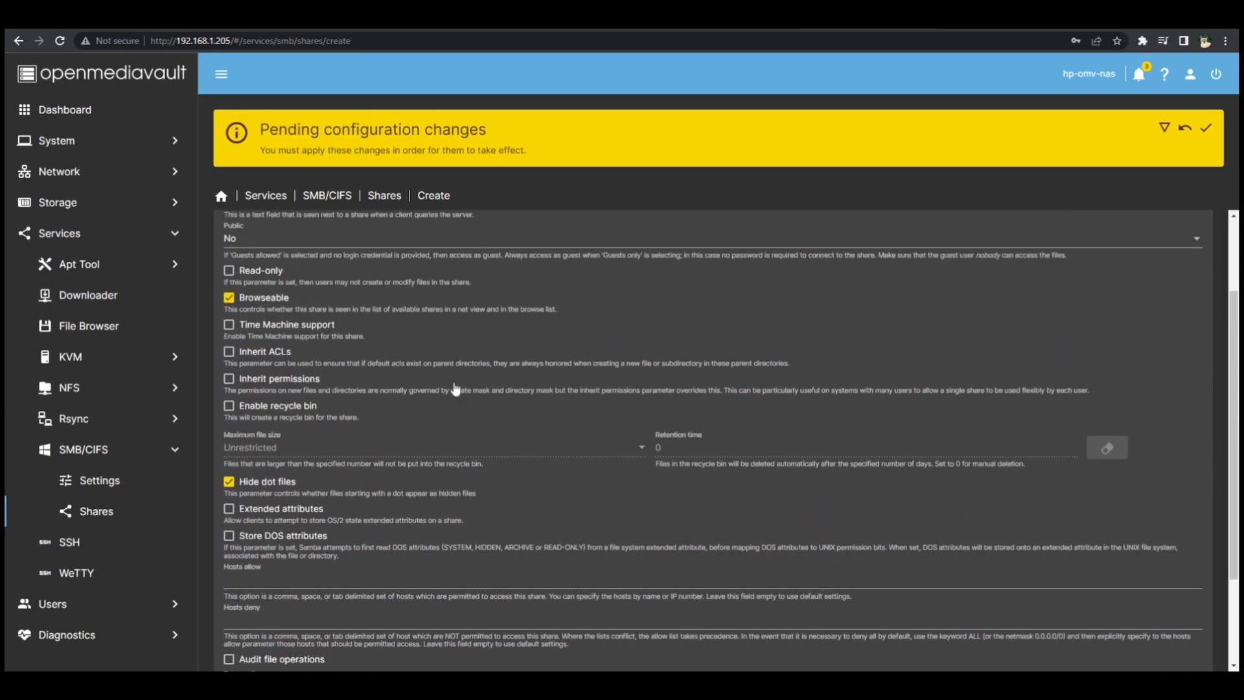
scroll(336, 259, up, 1)
click(286, 306)
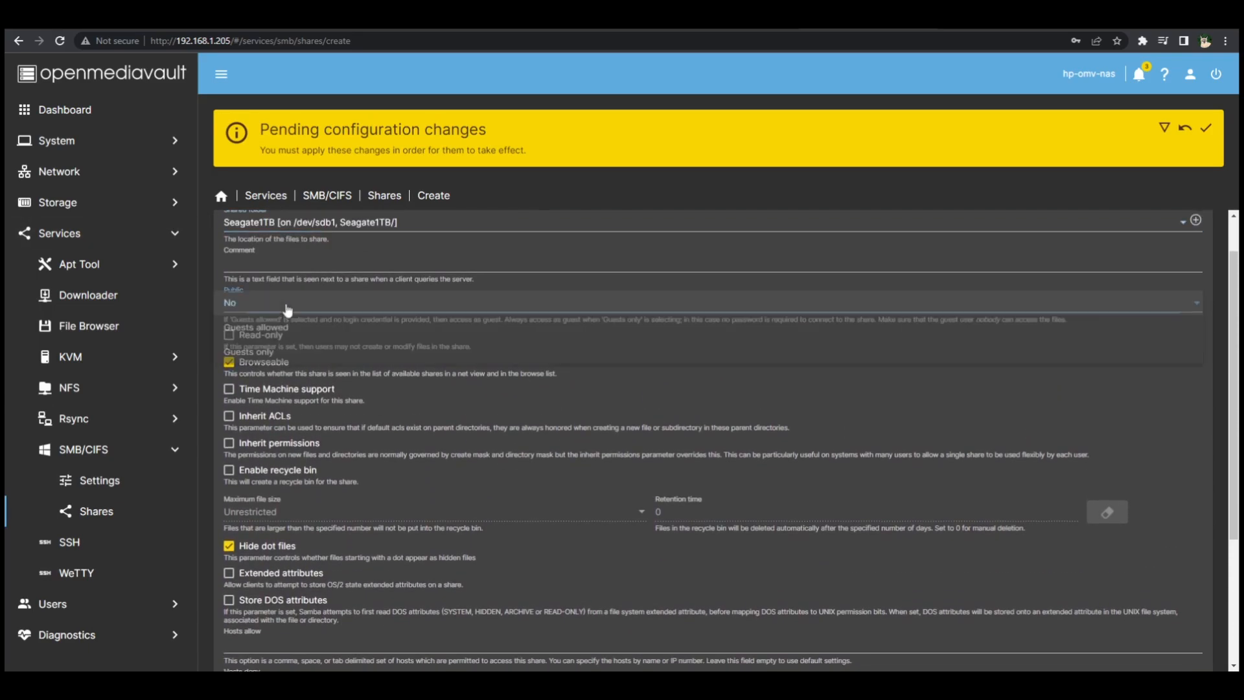
click(573, 571)
scroll(573, 571, down, 3)
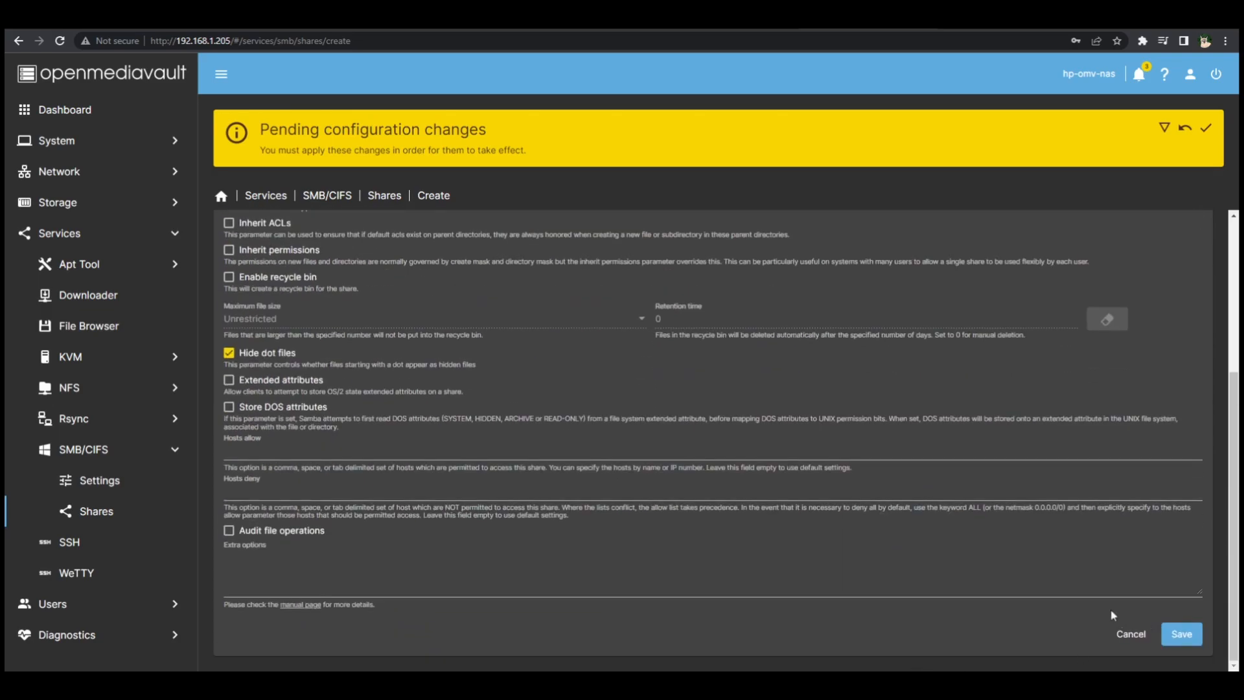
click(1185, 632)
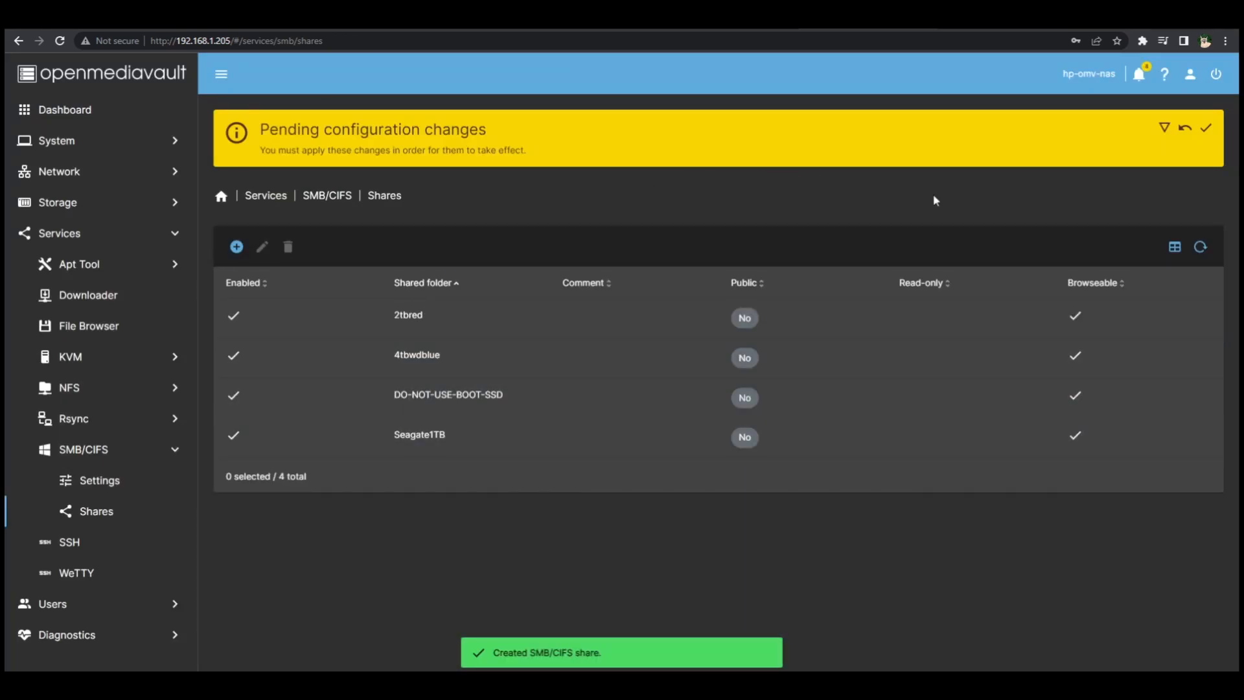
click(1205, 129)
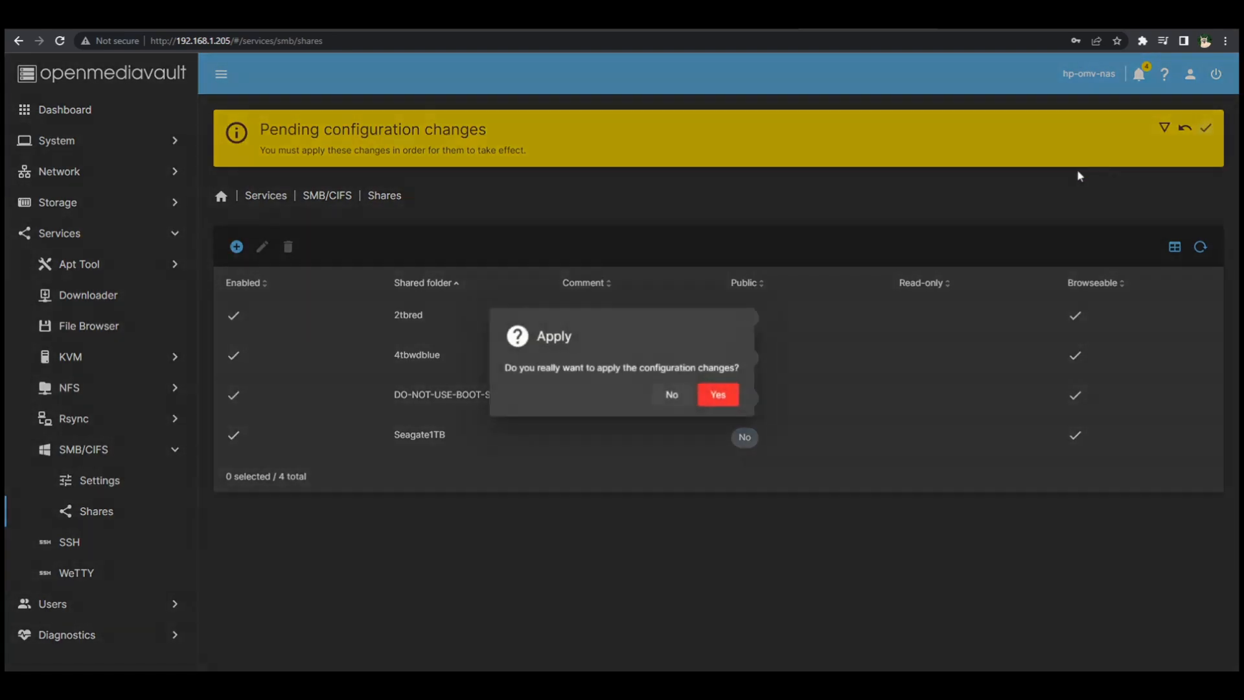
click(717, 395)
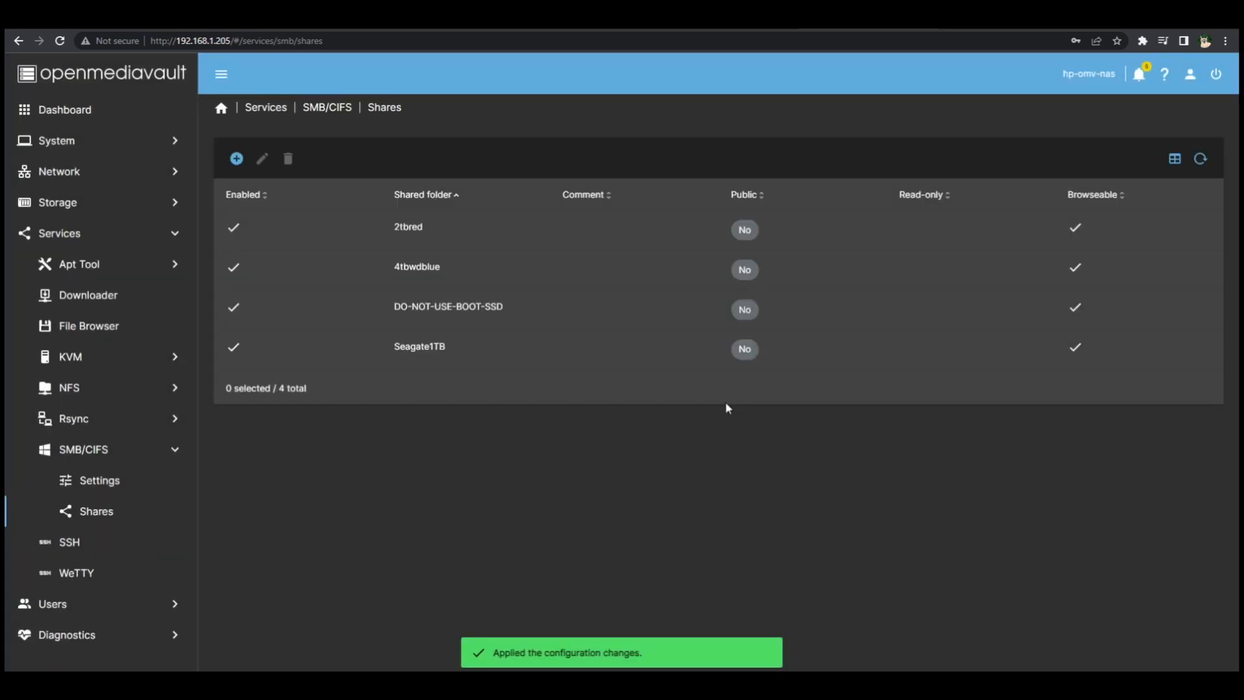
Step: Open the list of users in user management
click(110, 594)
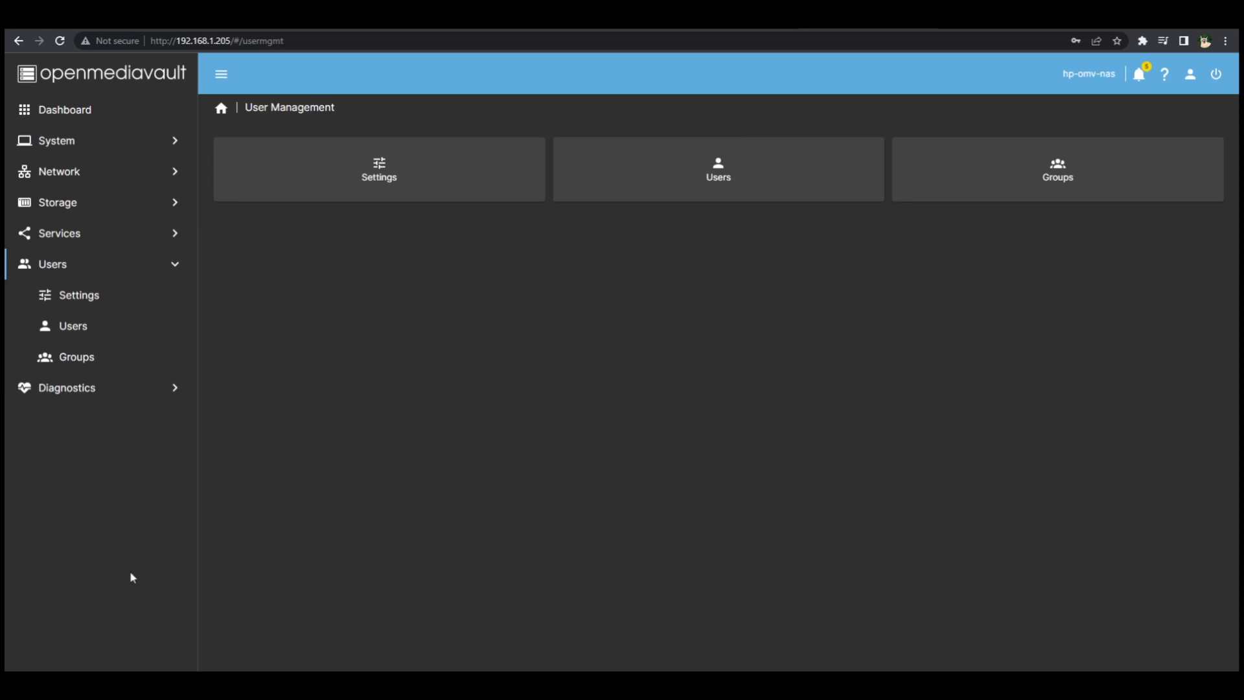
click(768, 186)
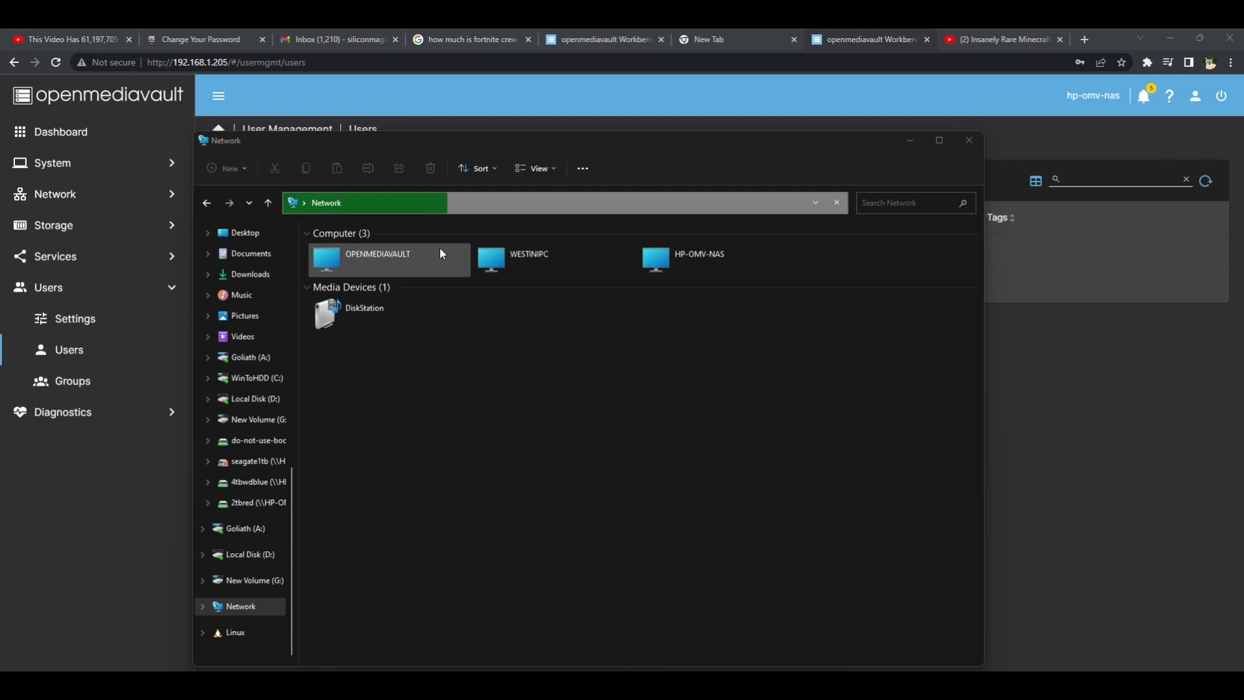
Step: Map the Seagate1TB share on HP-OMV-NAS as network drive V:, with reconnecting at sign-in enabled
double_click(714, 261)
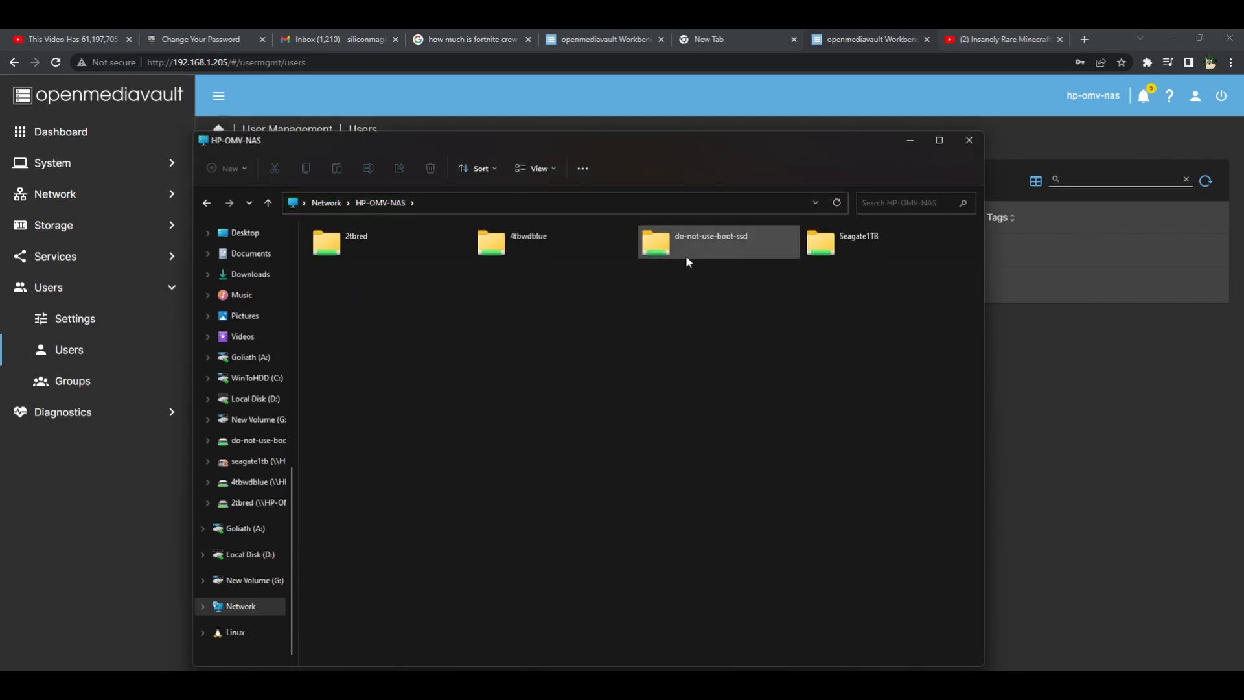
right_click(895, 243)
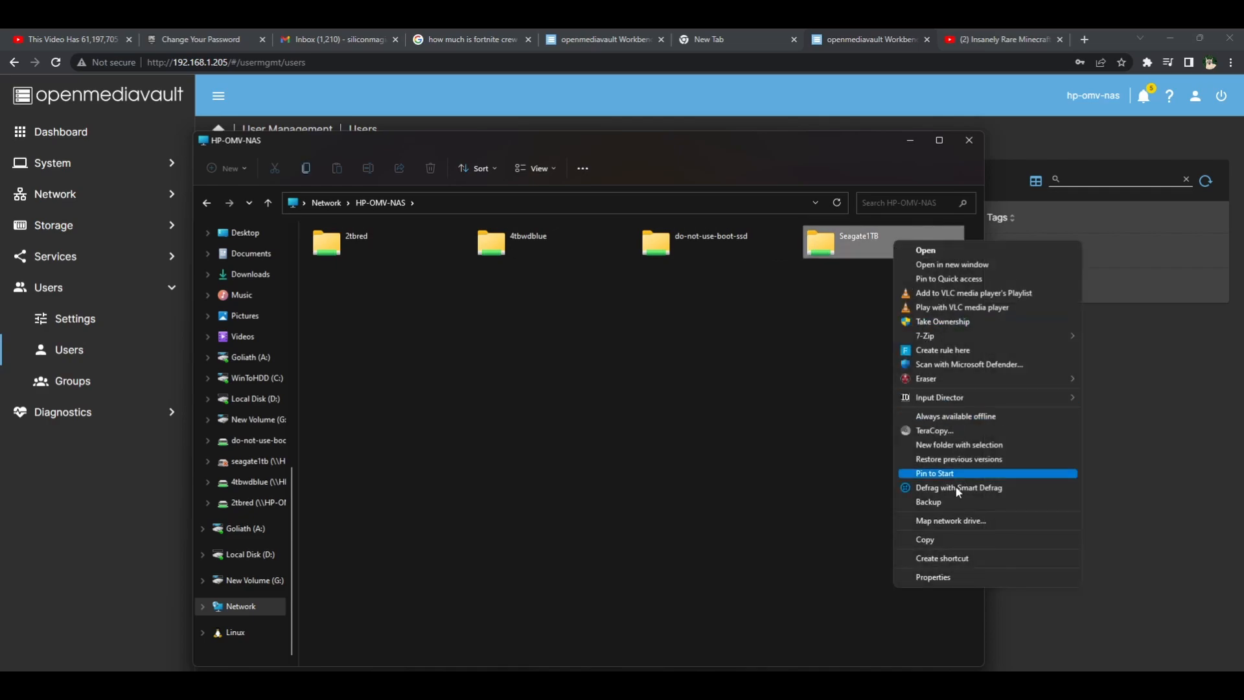
click(951, 520)
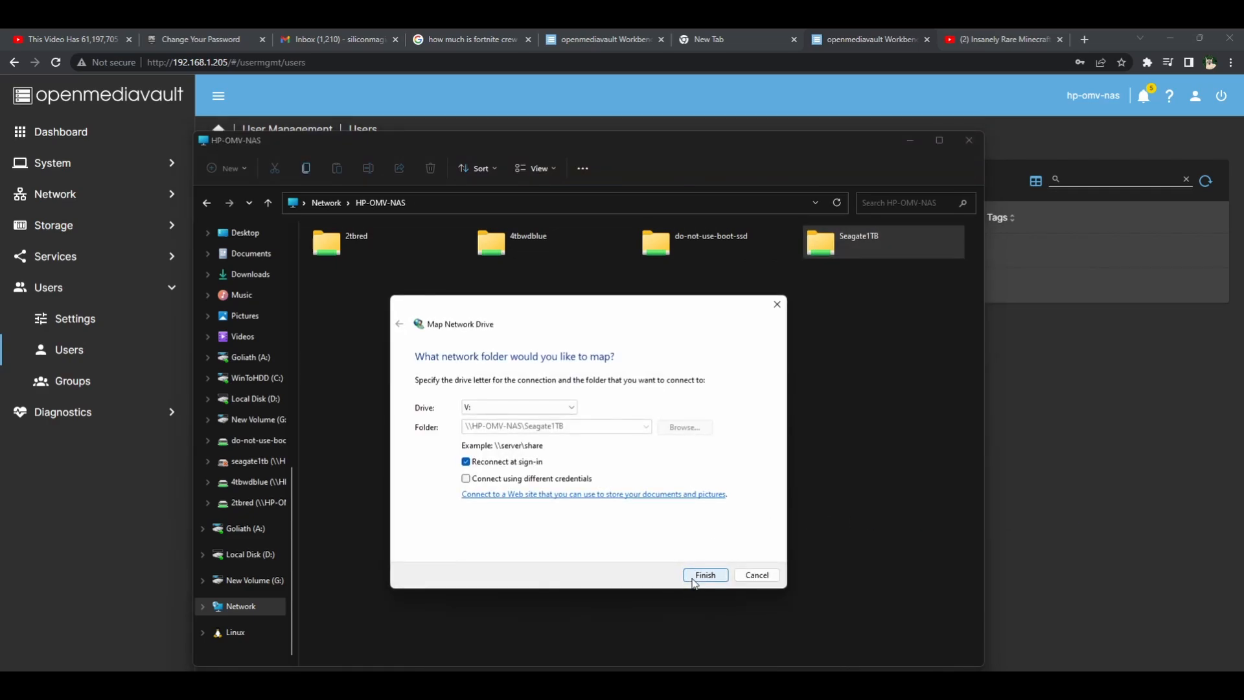
click(704, 575)
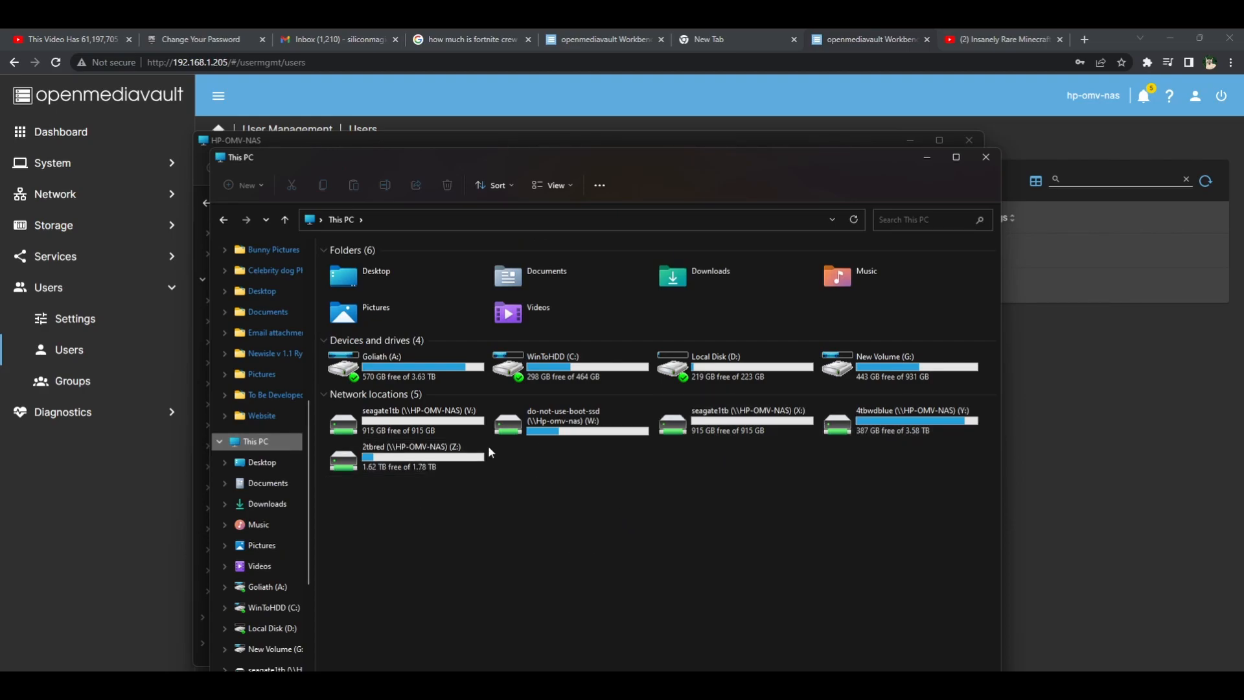
Step: Disconnect the old seagate1tb network drive assigned to X: and refresh the drive overview
right_click(750, 433)
click(824, 345)
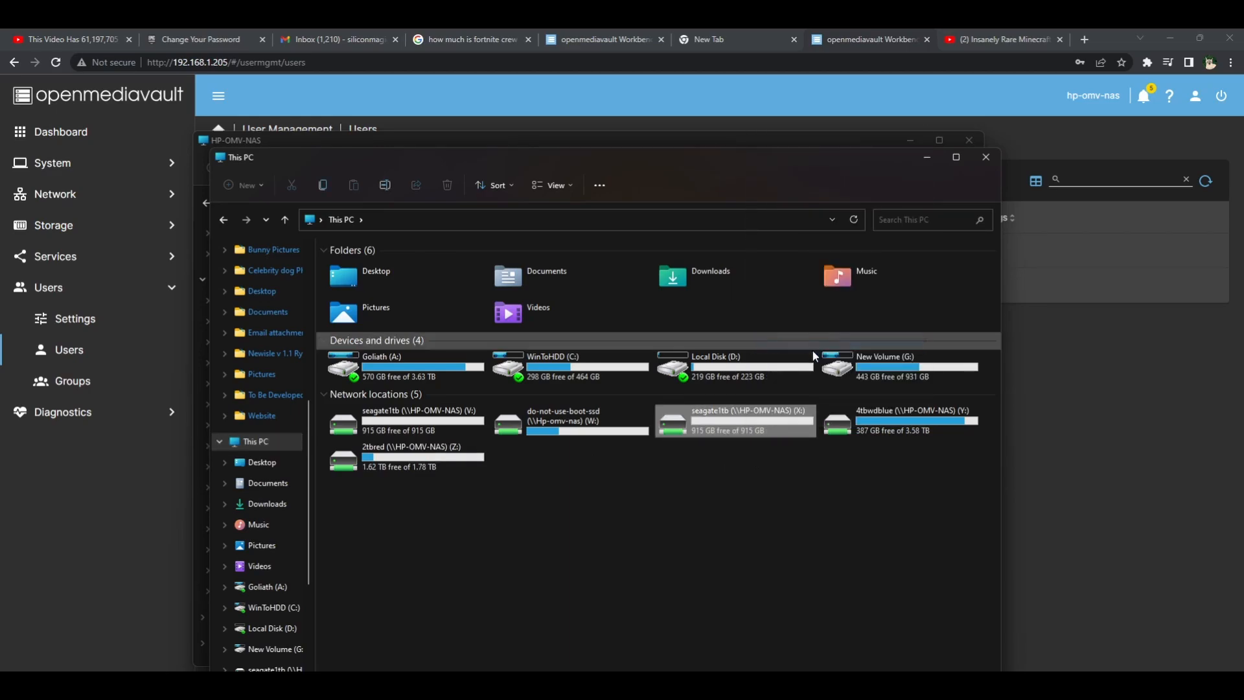
click(854, 220)
click(854, 220)
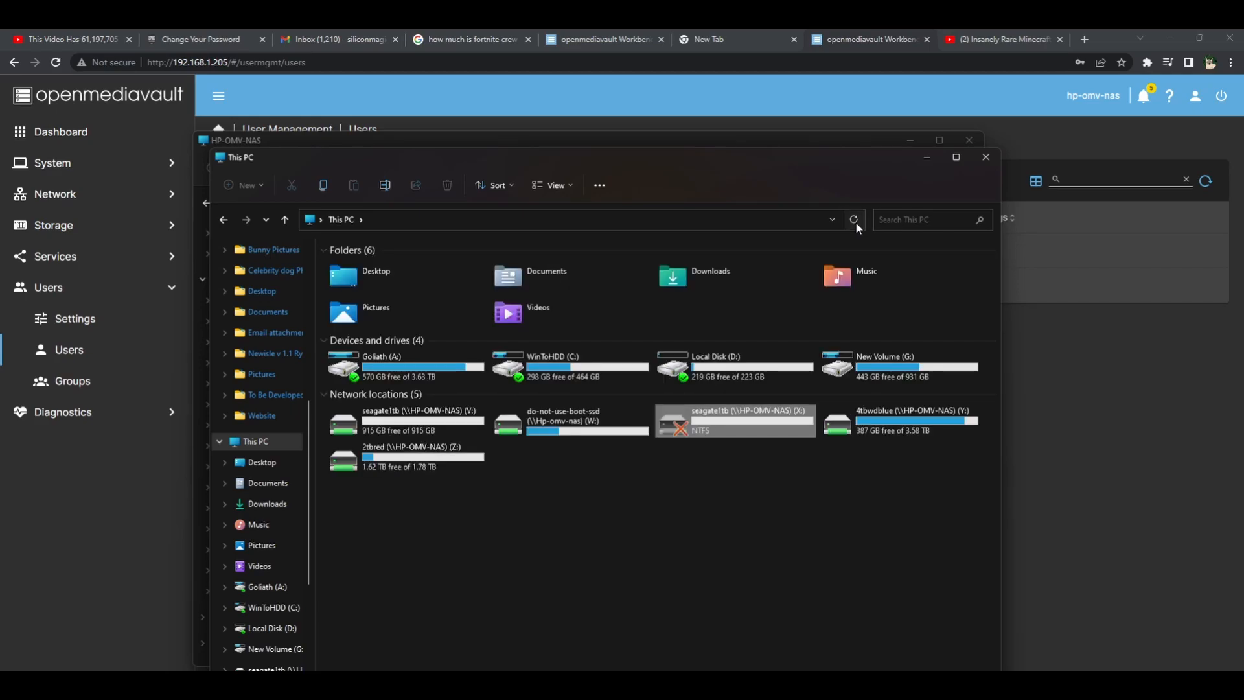
right_click(709, 440)
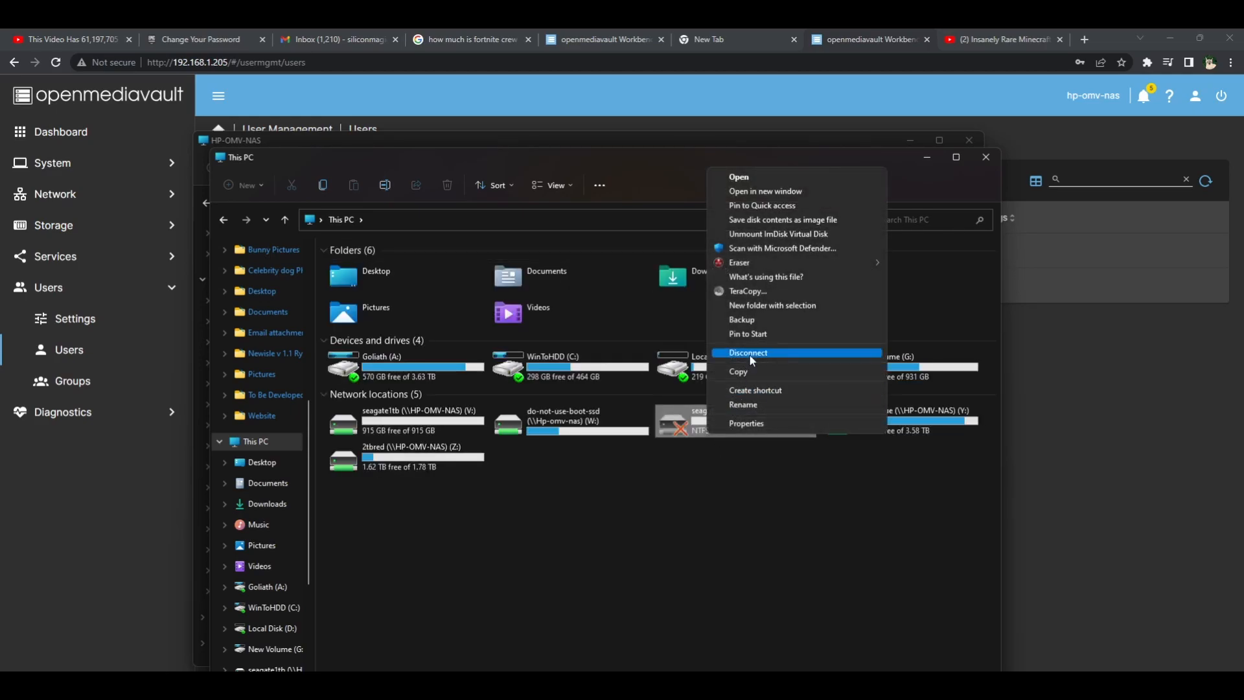
click(719, 358)
click(690, 415)
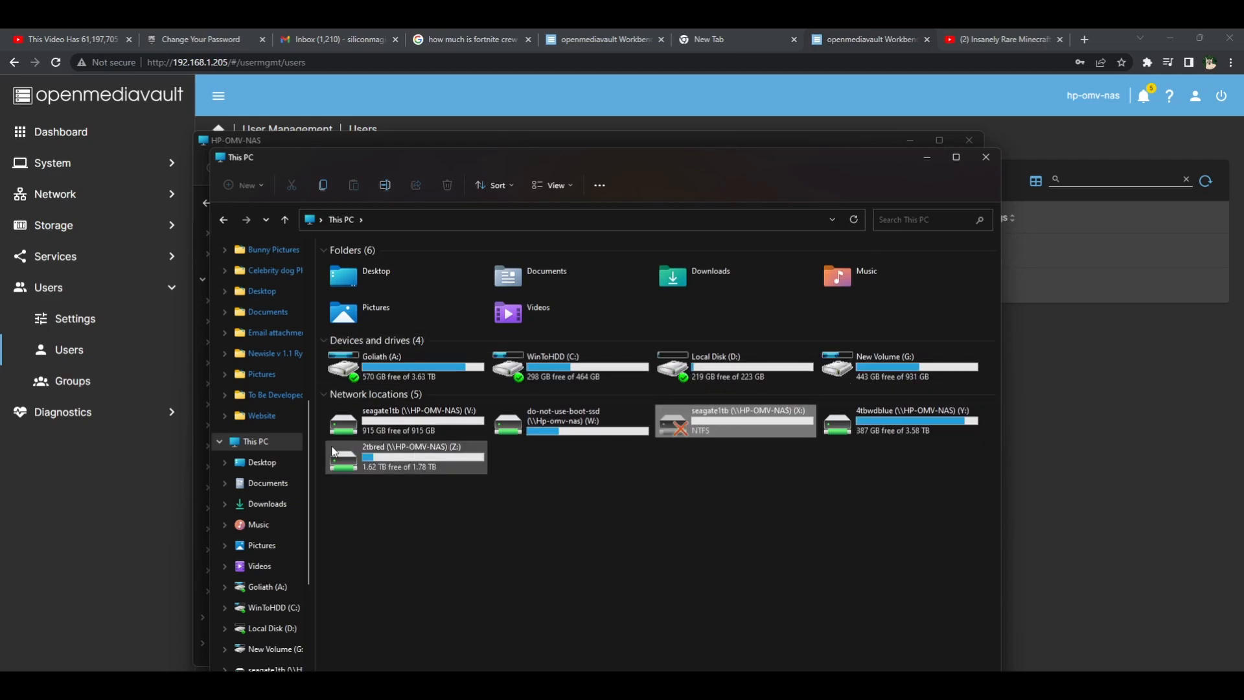
Step: Open the seagate1tb network drive V: and copy an agent.log file from the recent files into it
click(356, 432)
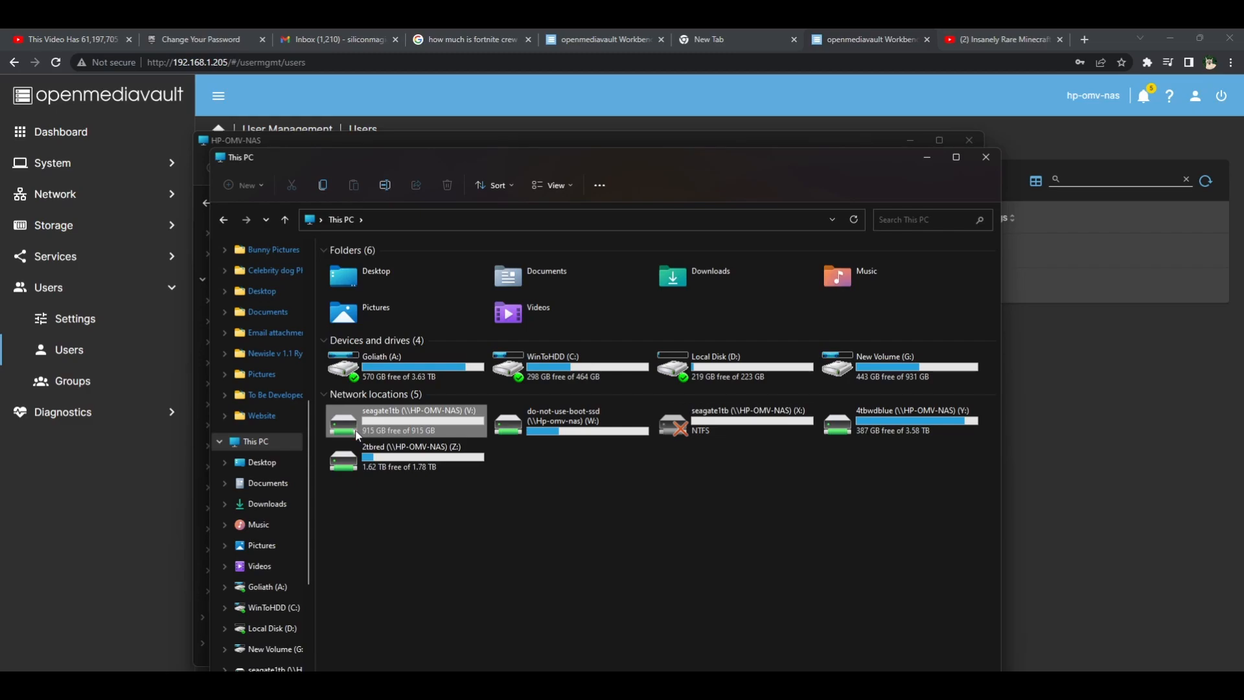
double_click(365, 423)
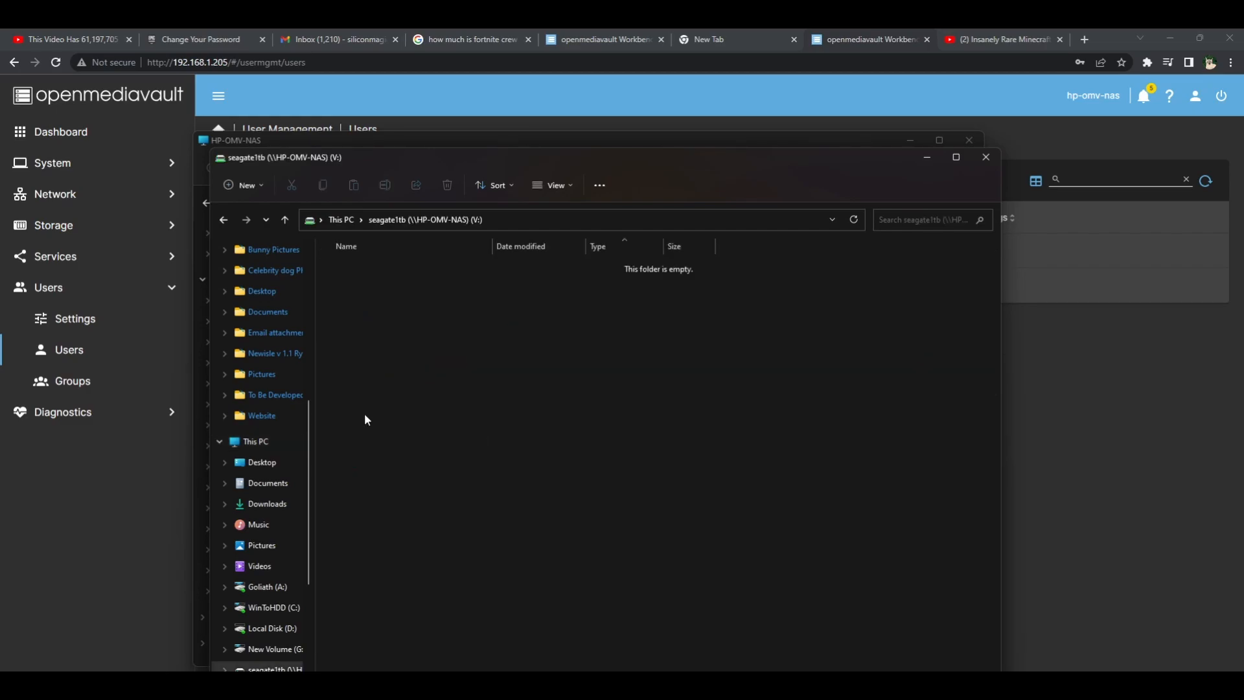
key(super+e)
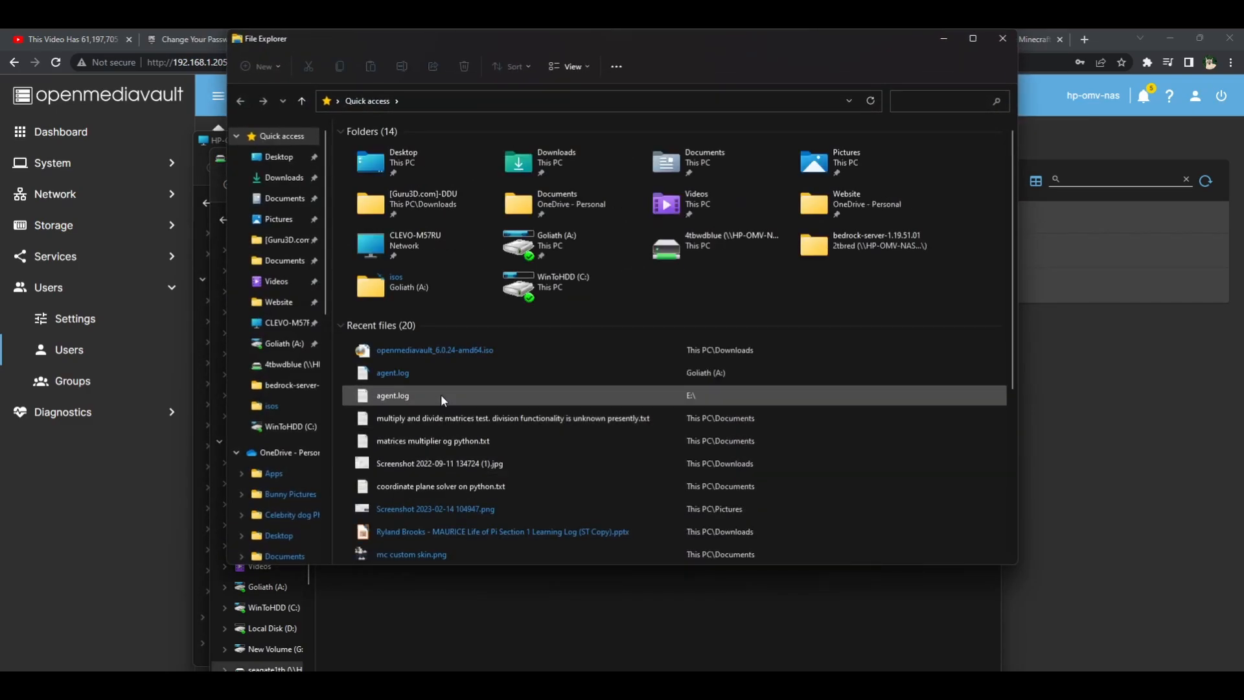
click(431, 383)
drag(431, 383, 482, 617)
click(486, 612)
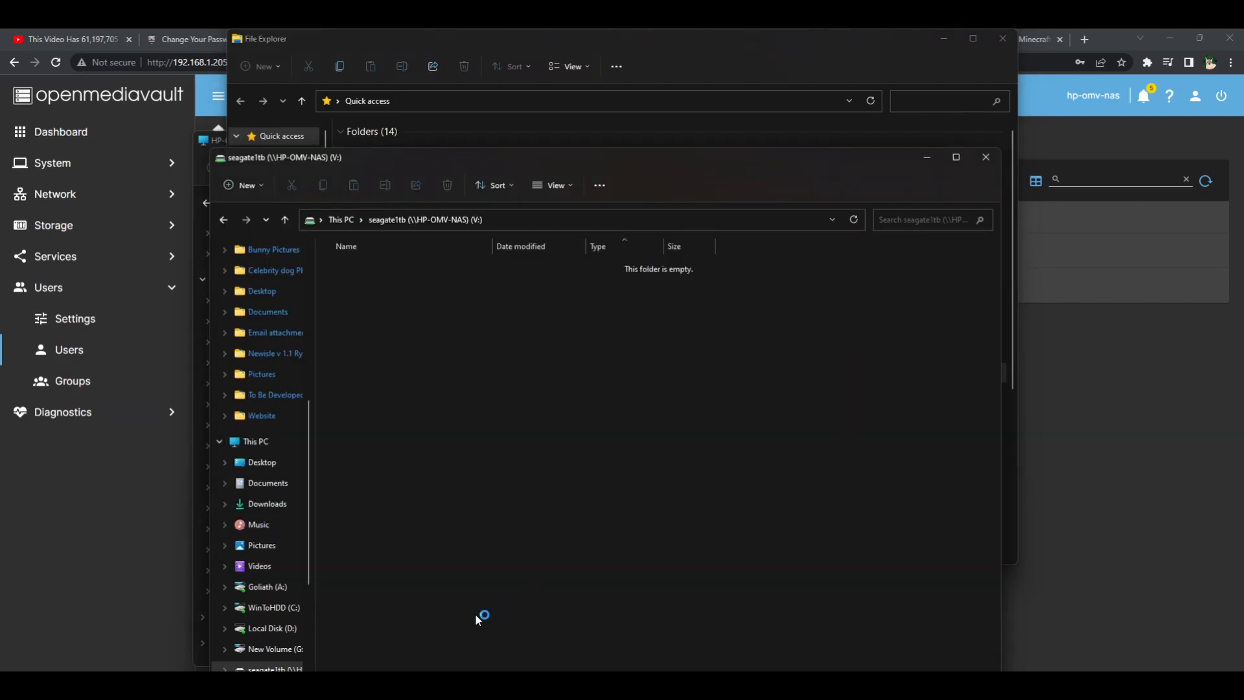